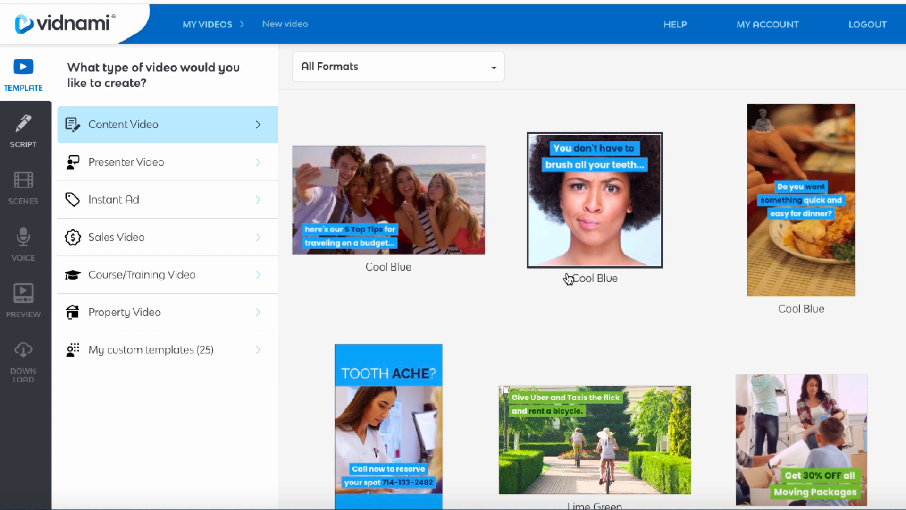
- Browse the Content Video templates across all formats
scroll(480, 376, "down", 5)
scroll(478, 376, "down", 5)
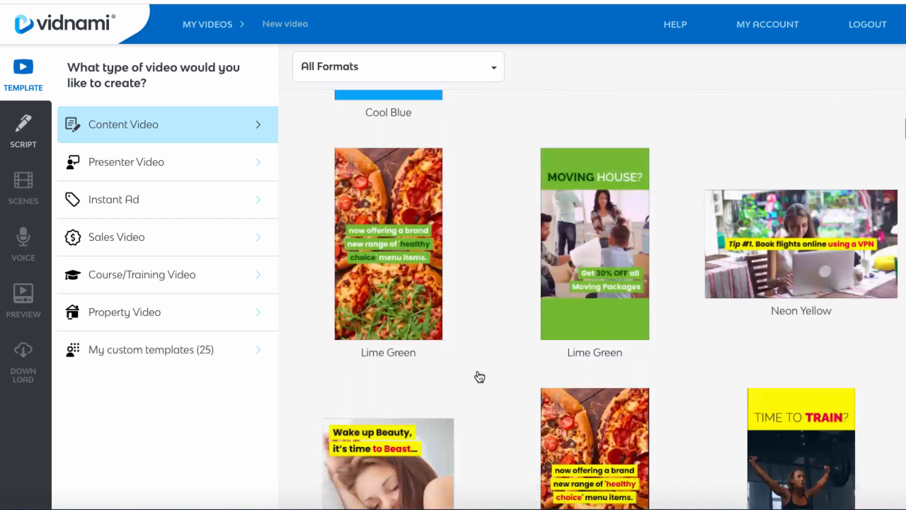
scroll(477, 376, "up", 10)
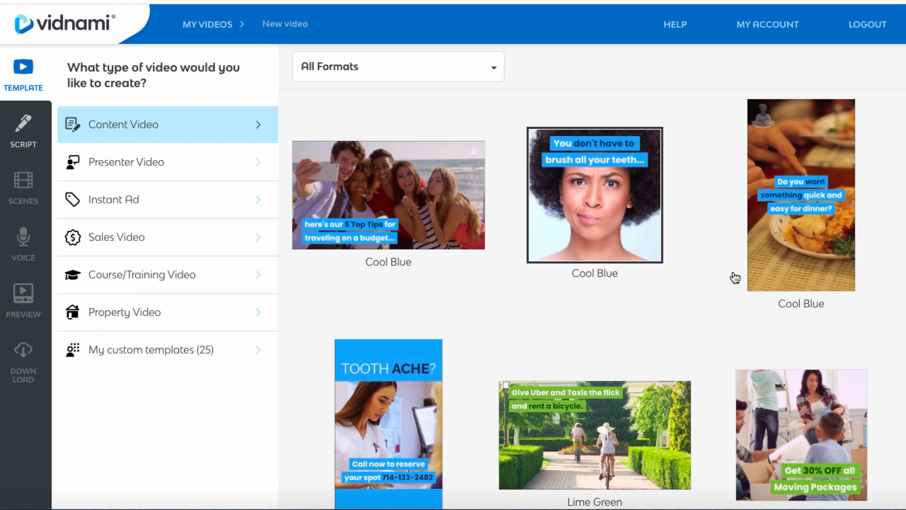
scroll(709, 335, "down", 6)
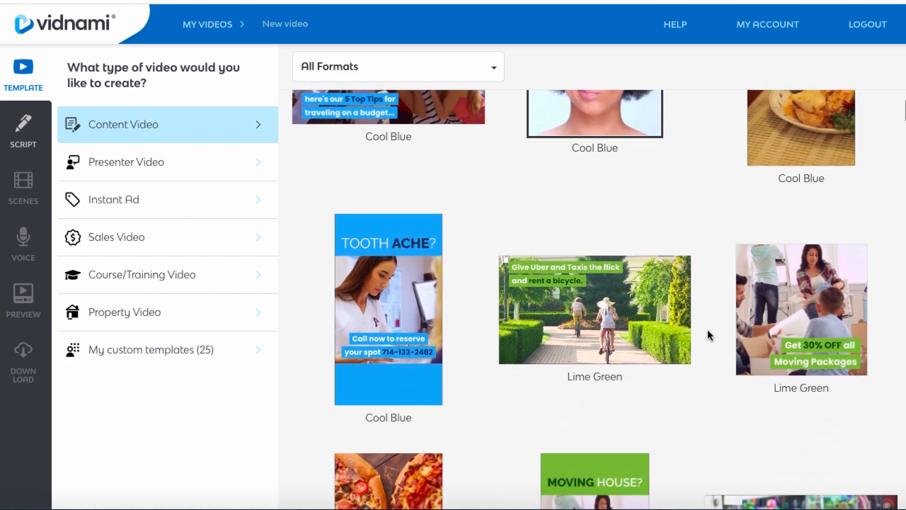
scroll(709, 335, "down", 8)
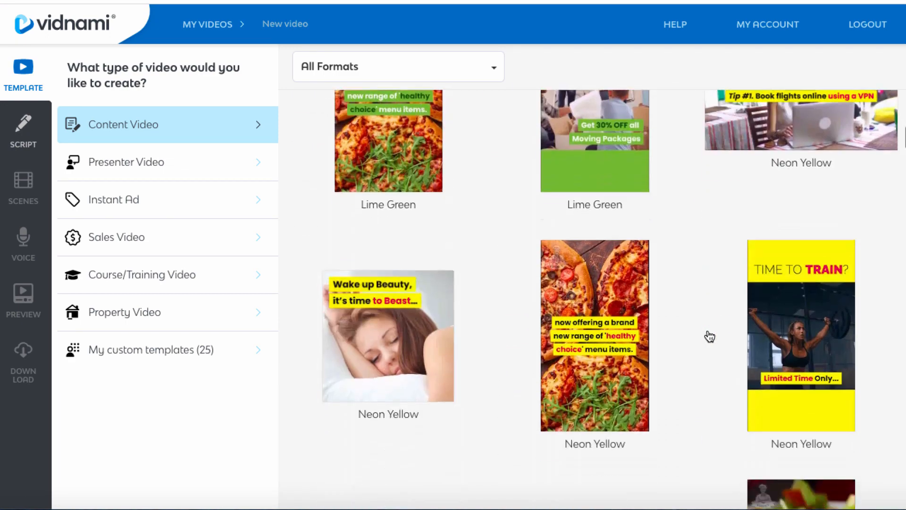
scroll(709, 335, "down", 3)
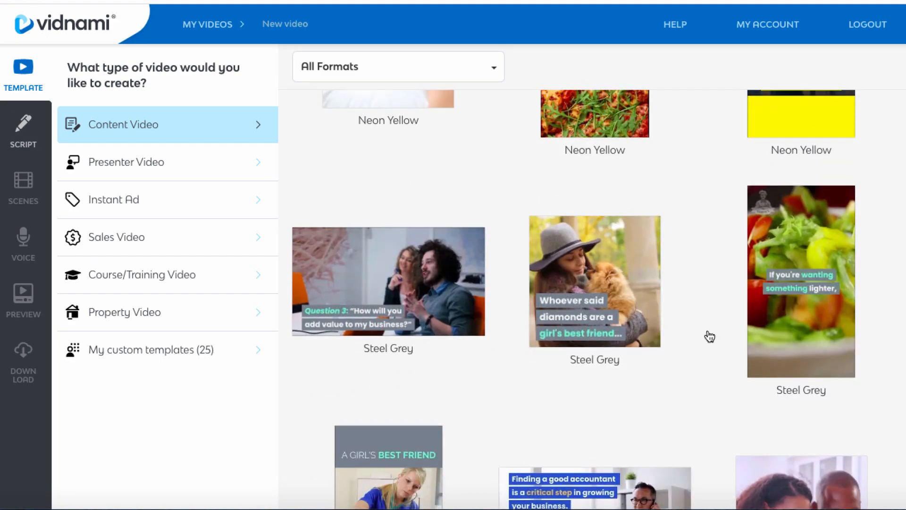
scroll(709, 336, "up", 15)
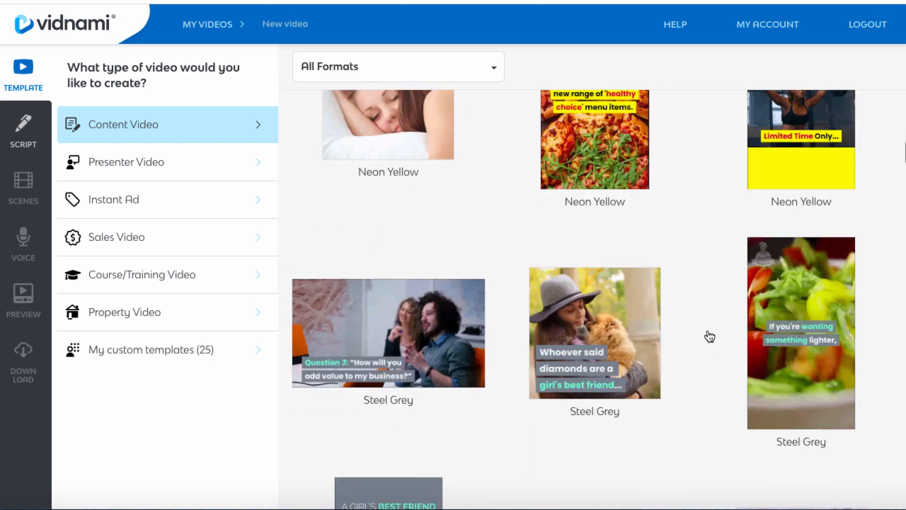
scroll(709, 336, "up", 1)
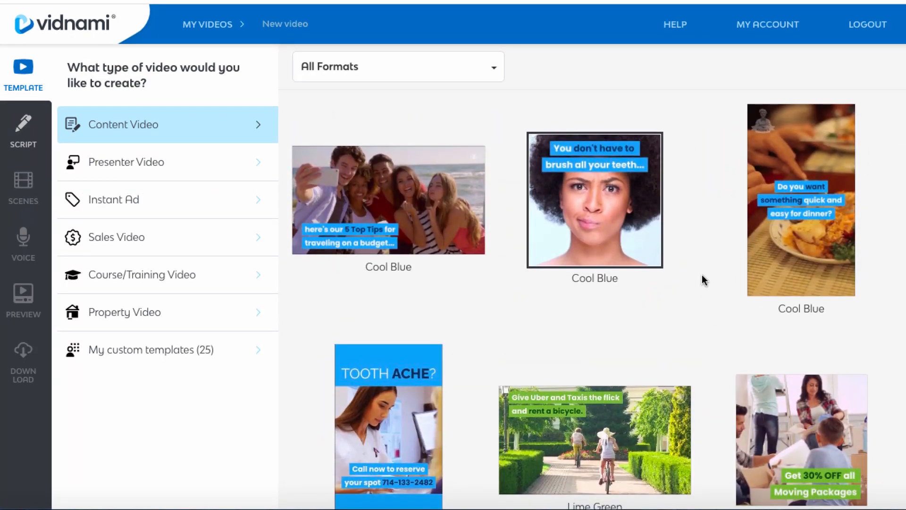
- Filter the Content Video templates to Landscape (16:9) and look through them
left_click(491, 72)
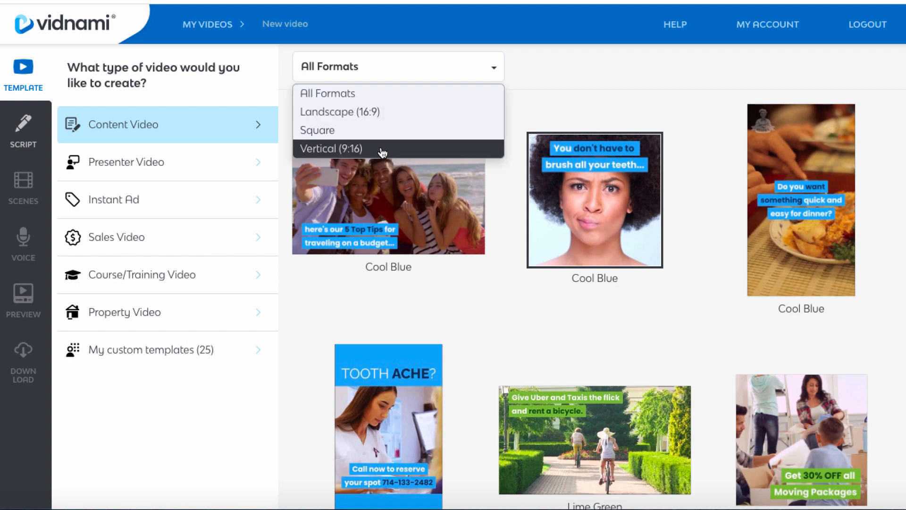
left_click(374, 117)
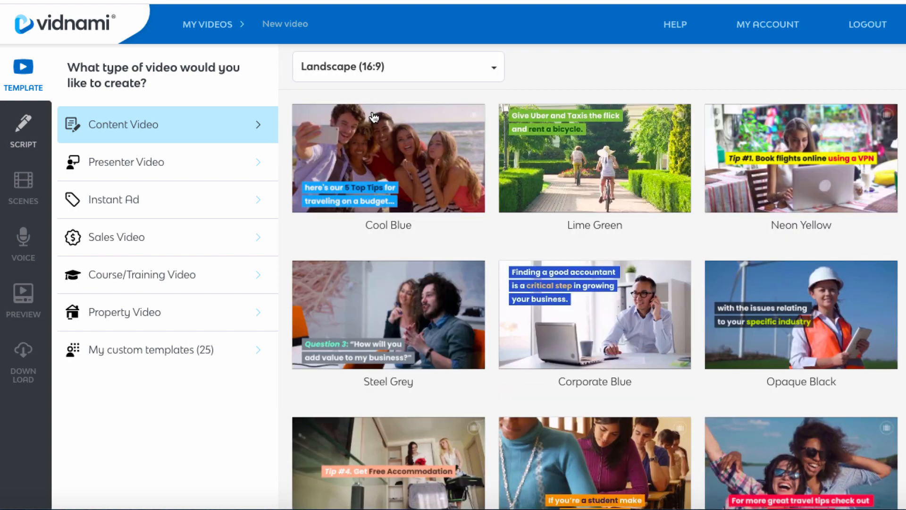
scroll(502, 371, "down", 10)
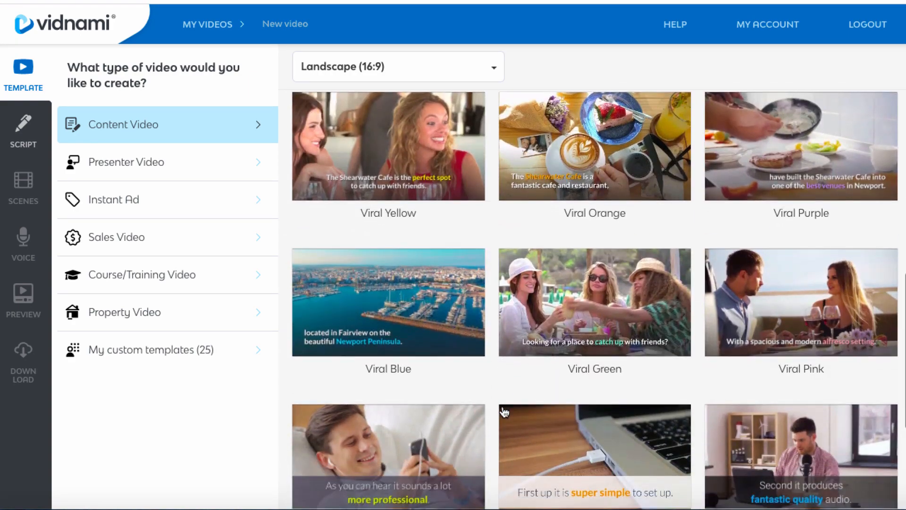
scroll(501, 377, "up", 10)
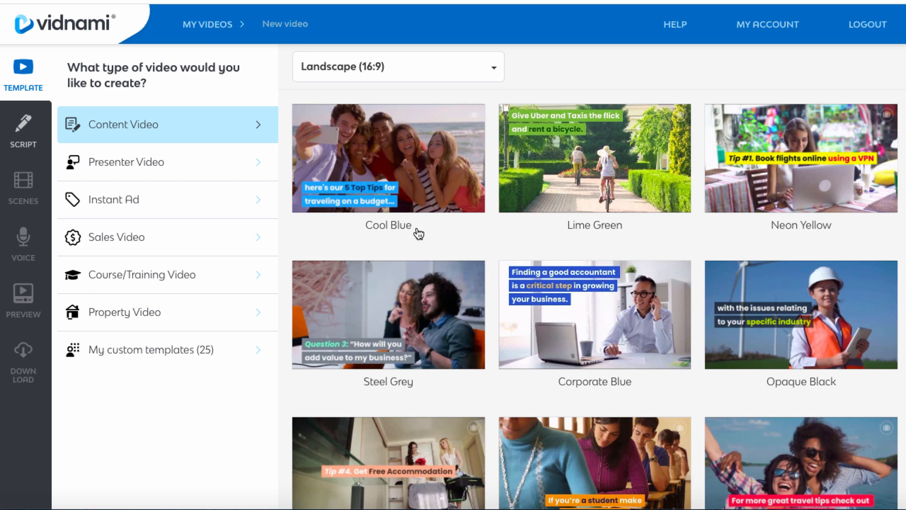
- Look at the Presenter Video templates and browse the Instant Ad templates
left_click(162, 167)
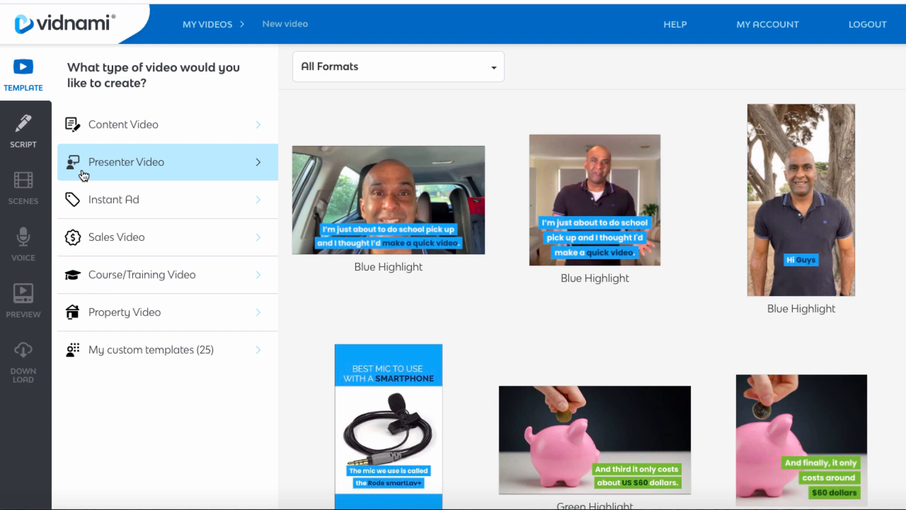
left_click(111, 198)
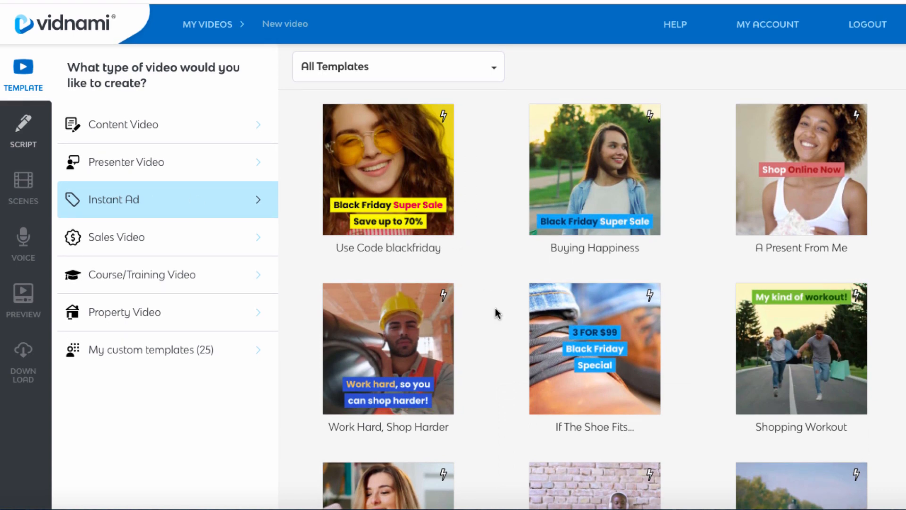
scroll(505, 366, "down", 10)
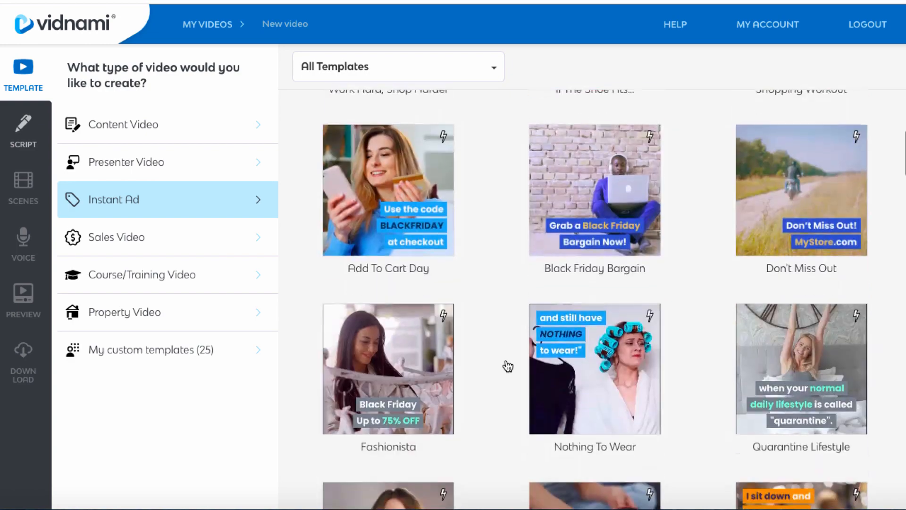
scroll(508, 366, "down", 9)
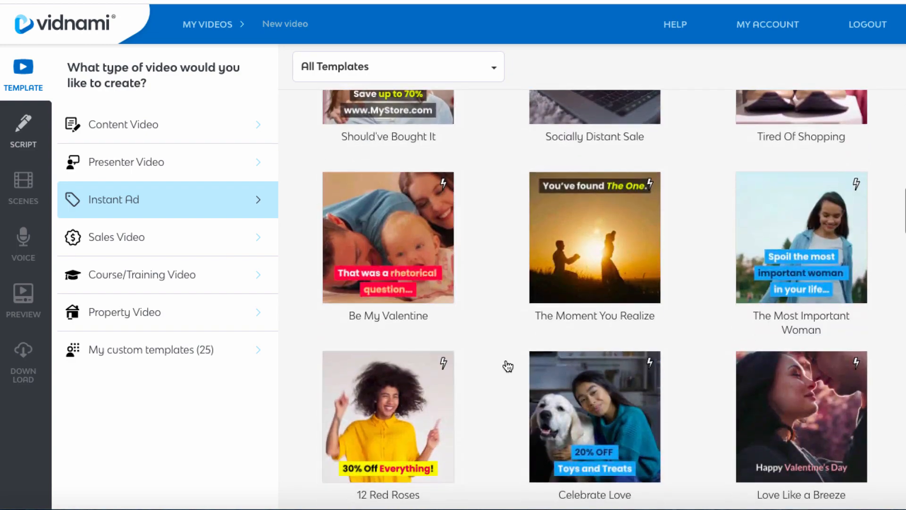
scroll(508, 366, "up", 18)
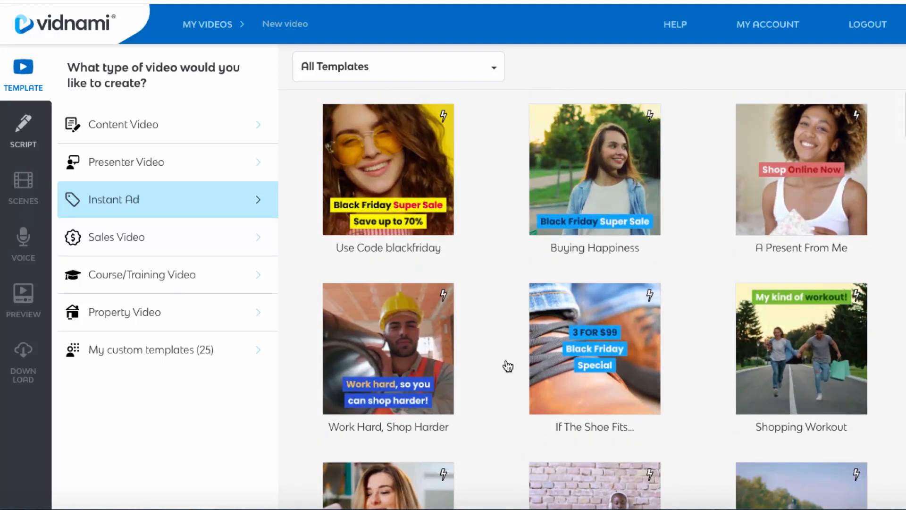
- Browse the industry-themed templates in the Sales Video category
left_click(118, 236)
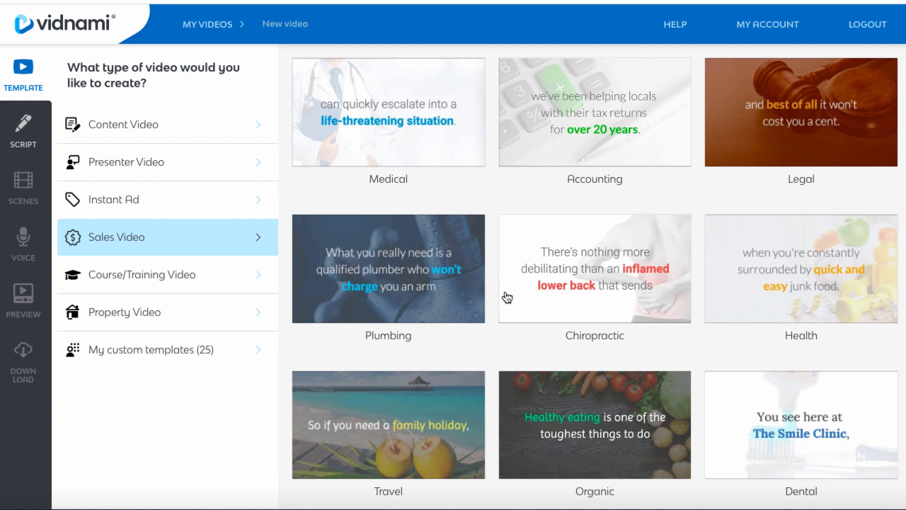
scroll(505, 295, "down", 2)
scroll(506, 296, "down", 8)
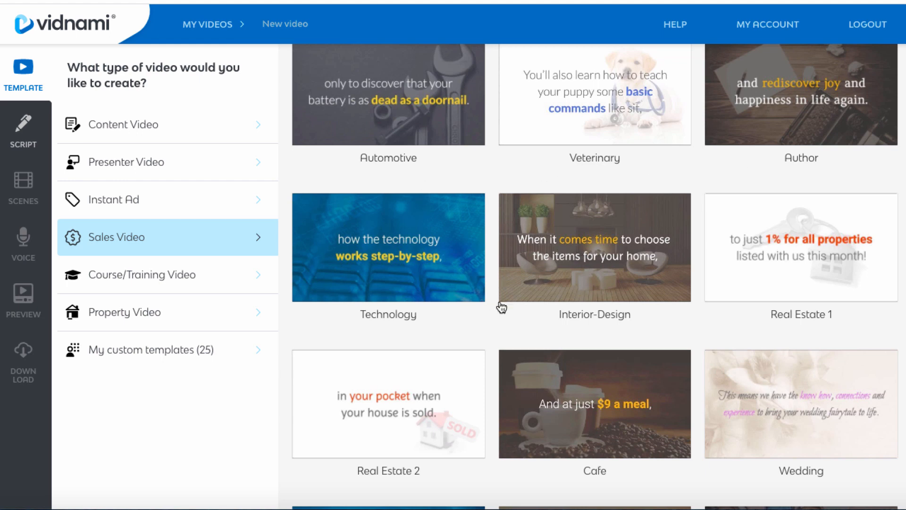
scroll(510, 325, "up", 10)
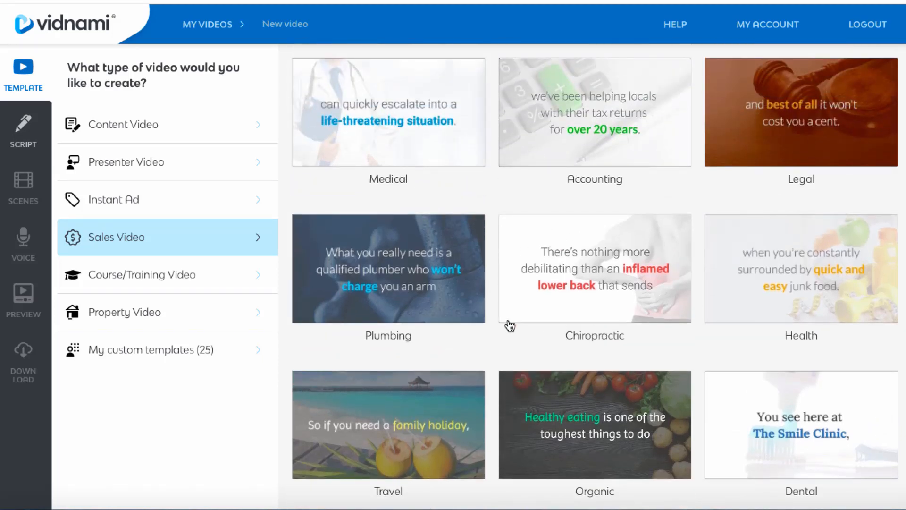
- Browse the Course/Training Video templates and view the Property Video templates
double_click(133, 285)
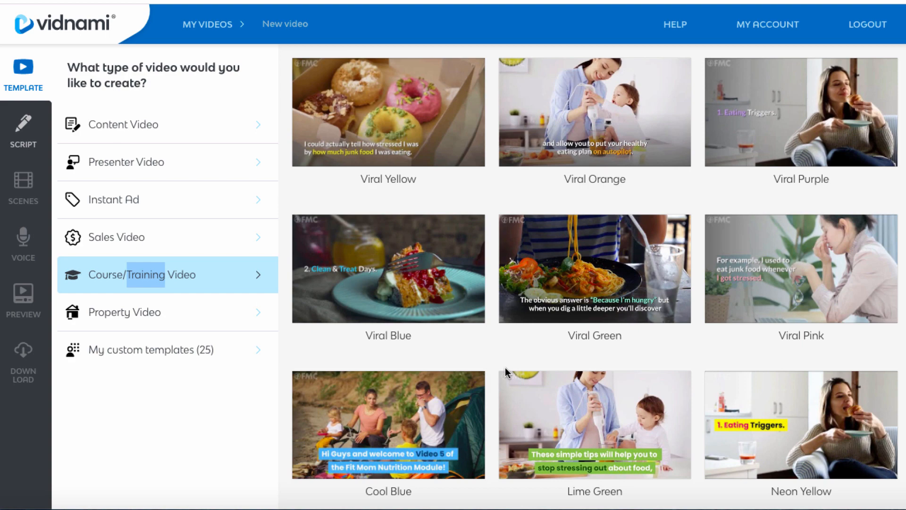
scroll(505, 372, "down", 7)
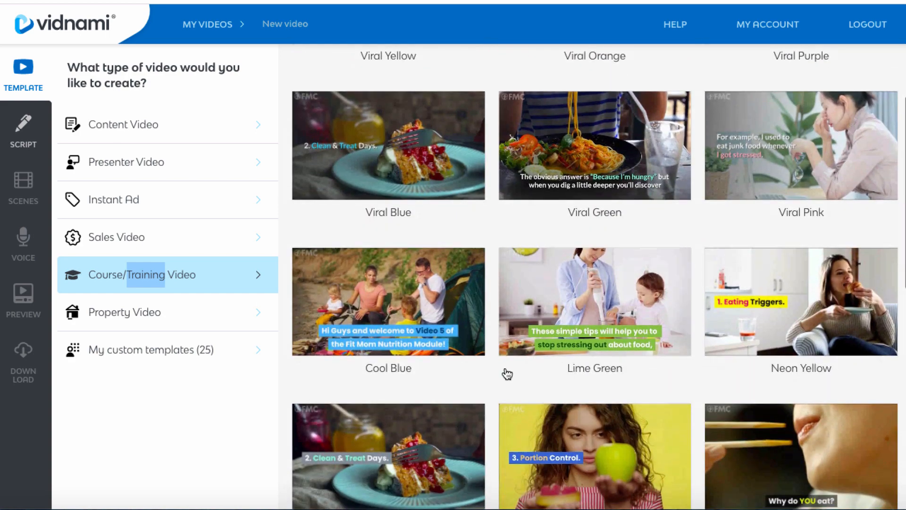
scroll(508, 374, "up", 4)
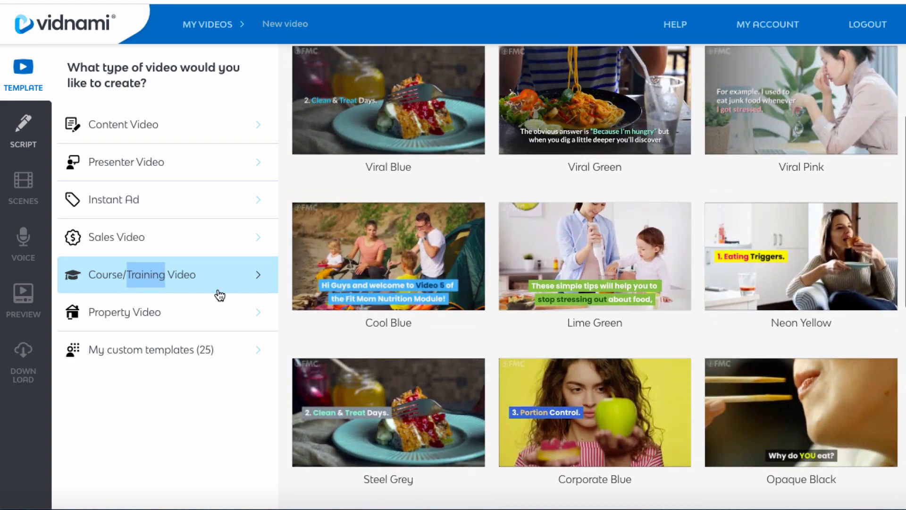
left_click(148, 313)
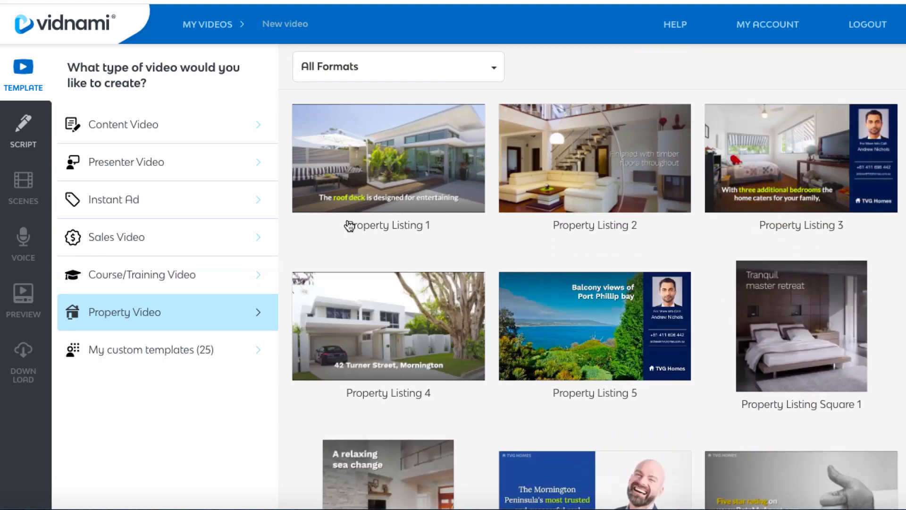
- Return to the Content Video templates and open the details of the landscape Cool Blue template
left_click(152, 137)
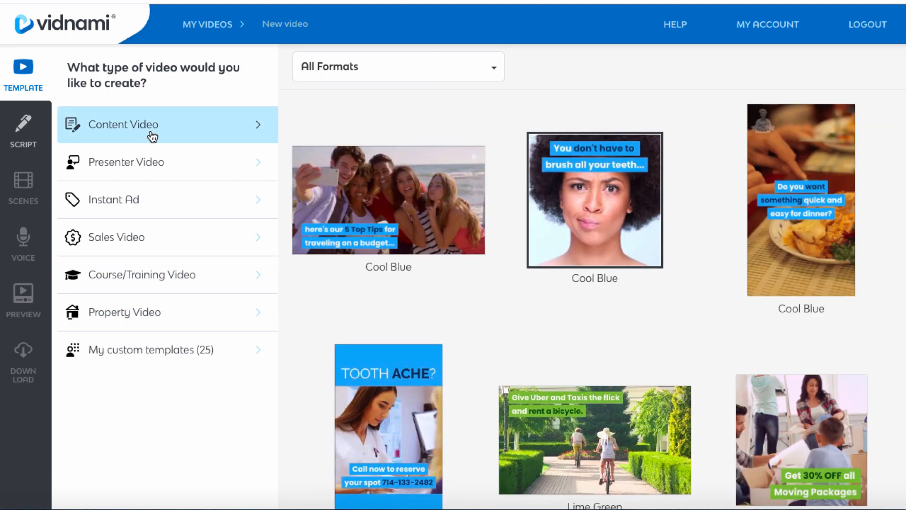
left_click(419, 211)
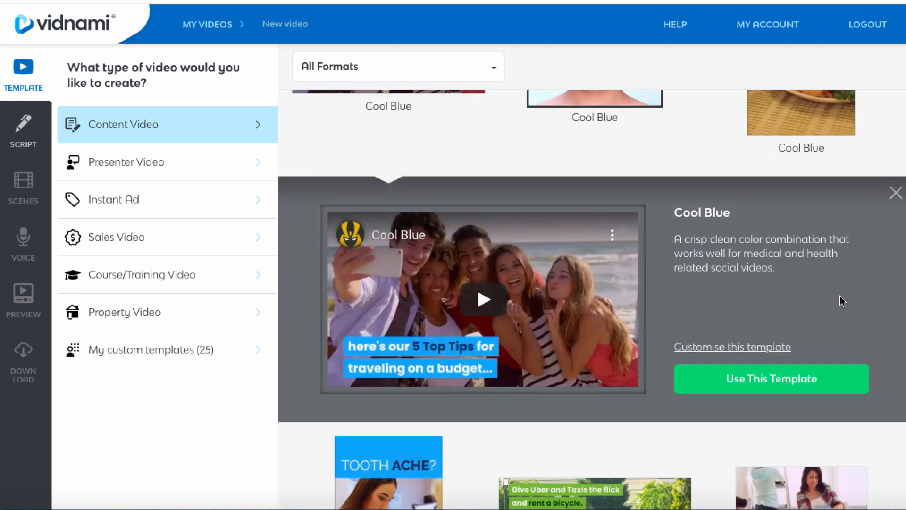
- Start customising the Cool Blue template and set its font style to Ubuntu
left_click(750, 347)
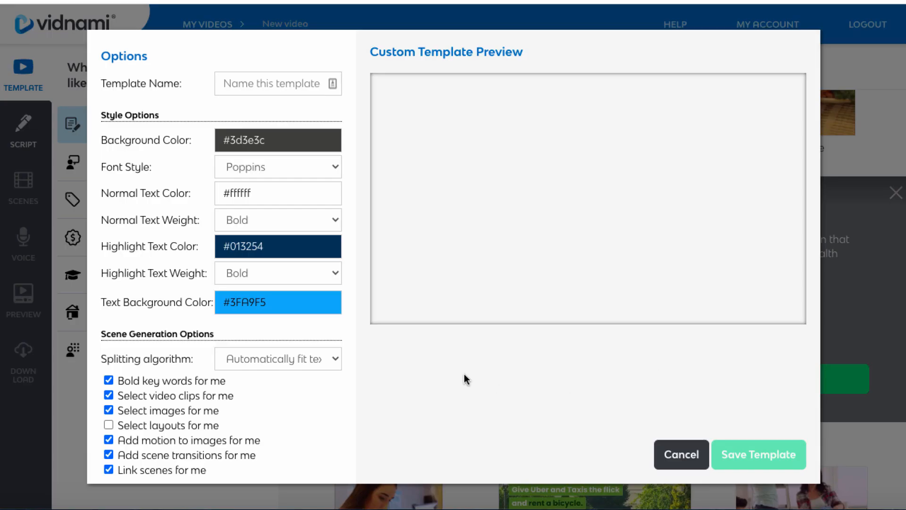
left_click(297, 168)
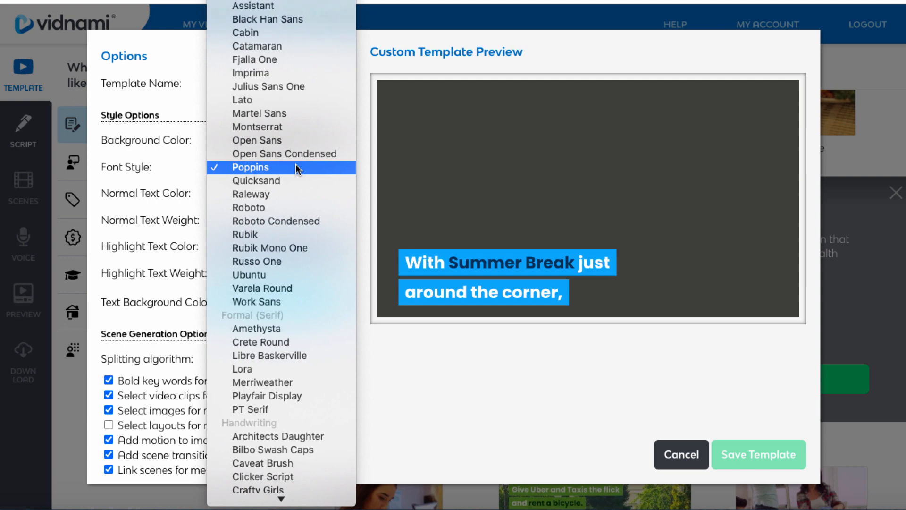
left_click(298, 275)
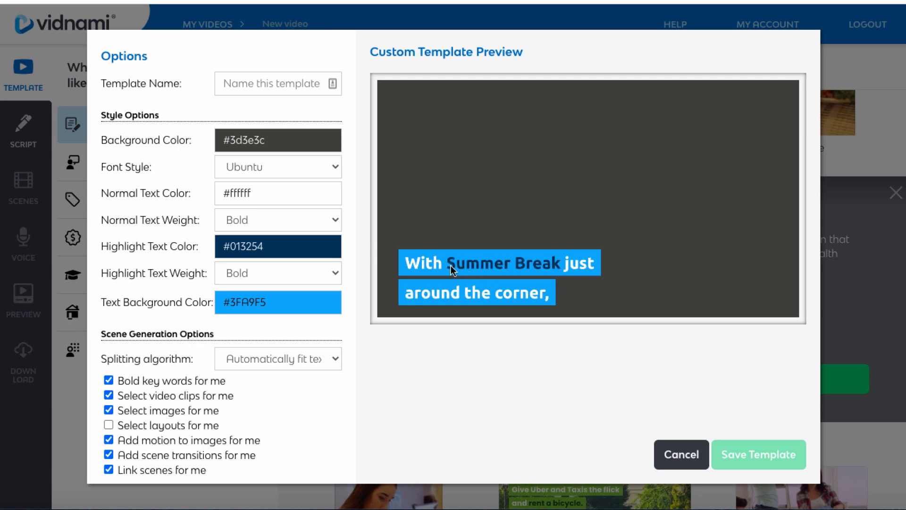
- Set the custom template's text background color to the brighter blue #1f9cf5
left_click(312, 299)
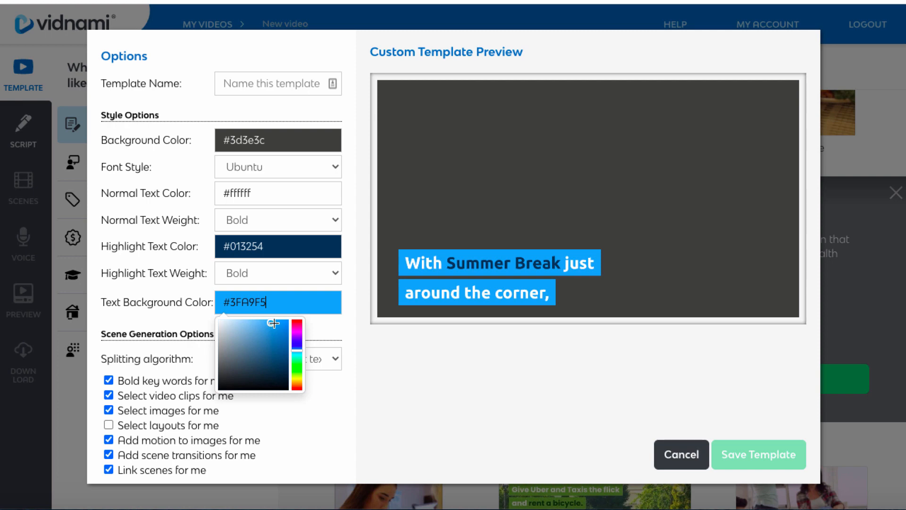
mouse_move(273, 323)
left_mouse_down()
mouse_move(286, 324)
mouse_move(273, 360)
mouse_move(280, 322)
left_mouse_up()
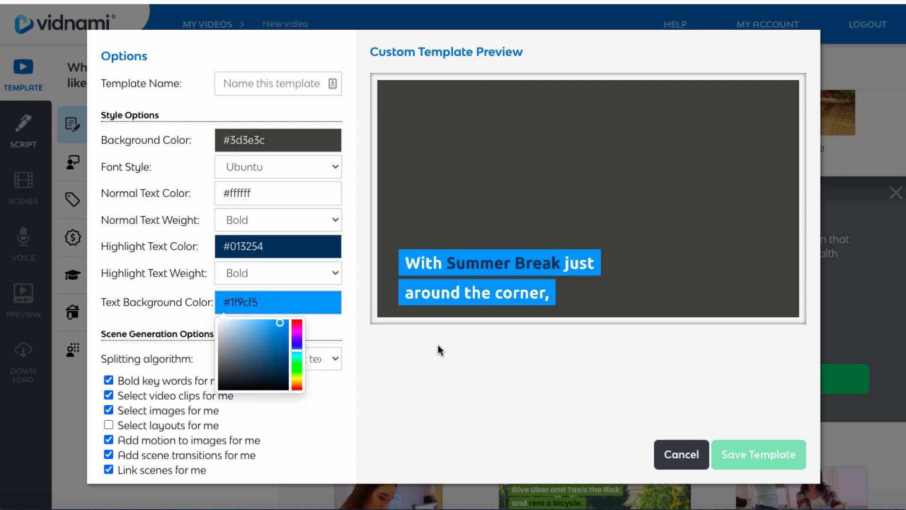
left_click(445, 370)
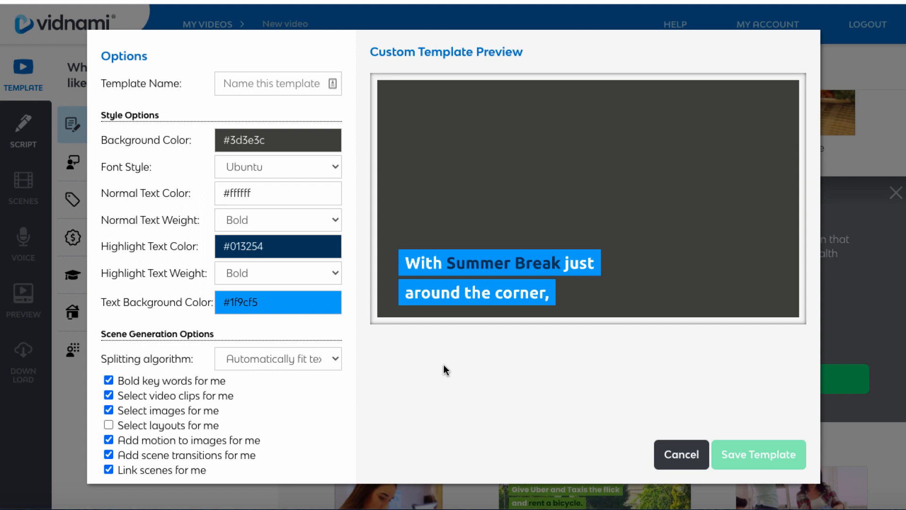
- Set the custom template's highlight text color to #13344b, and cancel the template customisation
left_click(296, 243)
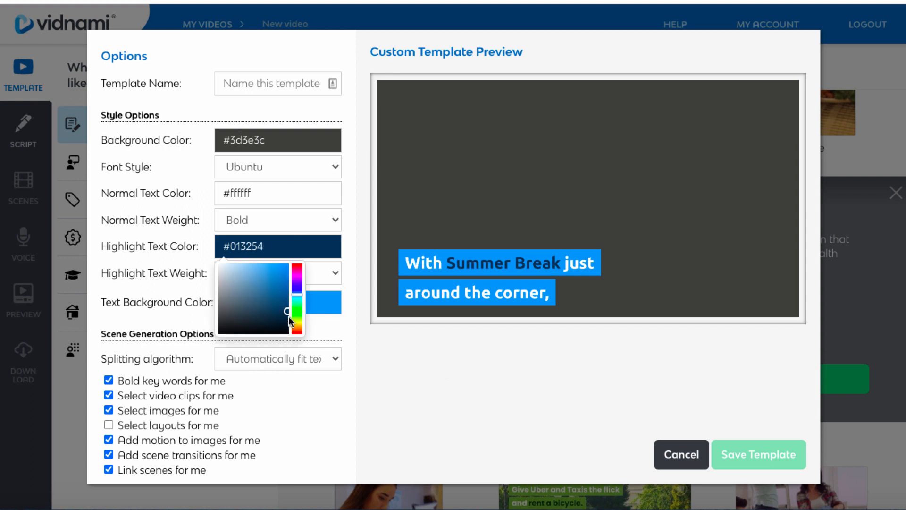
mouse_move(286, 311)
left_mouse_down()
mouse_move(245, 324)
mouse_move(234, 279)
mouse_move(283, 286)
mouse_move(271, 314)
left_mouse_up()
left_click(427, 362)
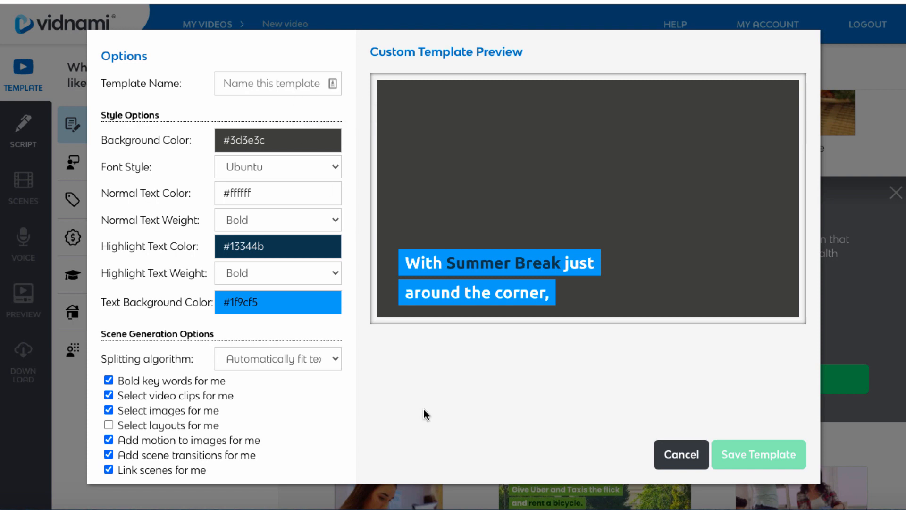
left_click(673, 453)
- Use the Cool Blue template for the new video and minimise the text document covering the script editor
left_click(764, 380)
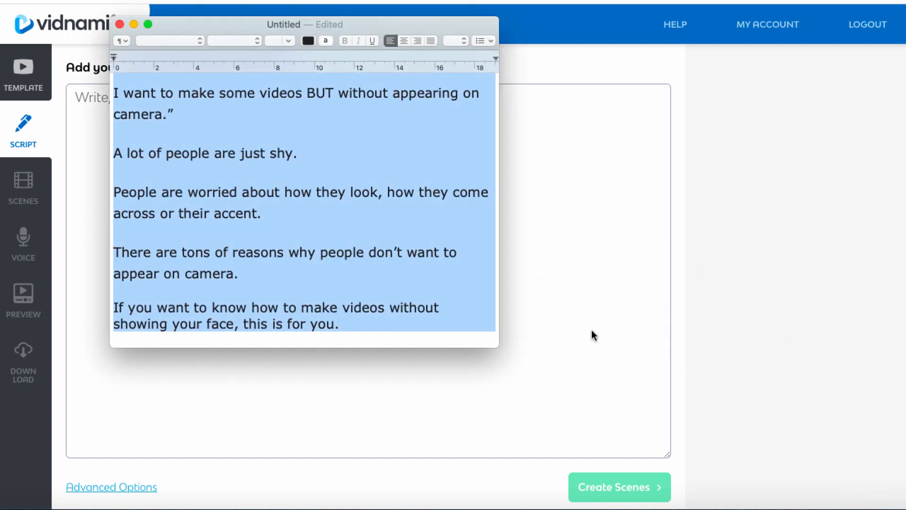
left_click(133, 24)
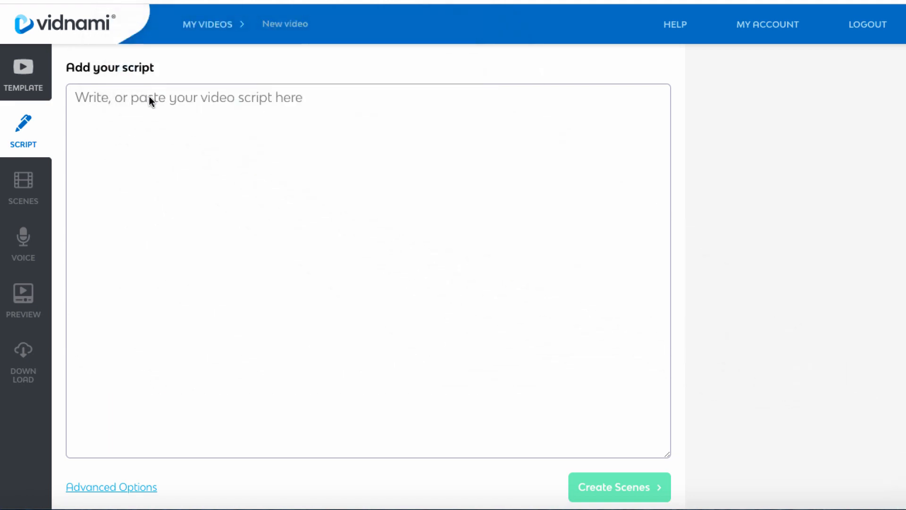
- Add the prepared script beginning "One of the most common questions that I get asked is" and create the video's scenes from it
left_click(149, 97)
type("One of the most common questions that I get asked is, \"How can I take advantage of YouTube? I want to set up a channel. I want to make some videos BUT without appearing on camera.\" A lot of people are just shy. People are worried about how they look, how they come across or their accent. There are tons of reasons why people don’t want to appear on camera. If you want to know how to make videos without showing your face, this is for you.")
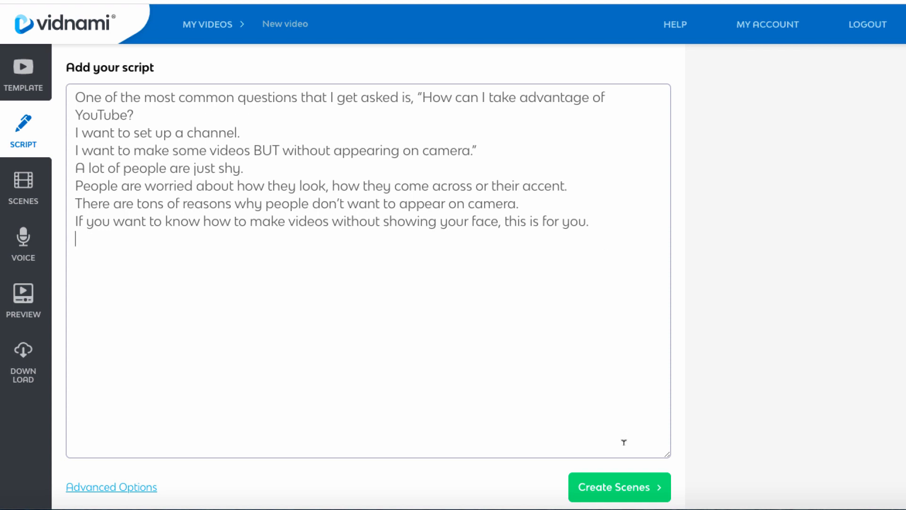
left_click(628, 486)
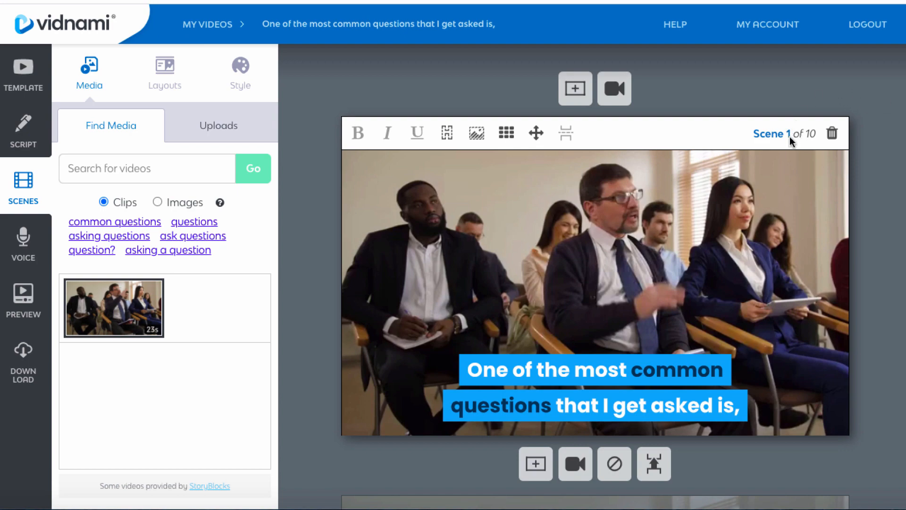
- Remove the highlight from the word "common" in scene 1's text
scroll(874, 299, "down", 6)
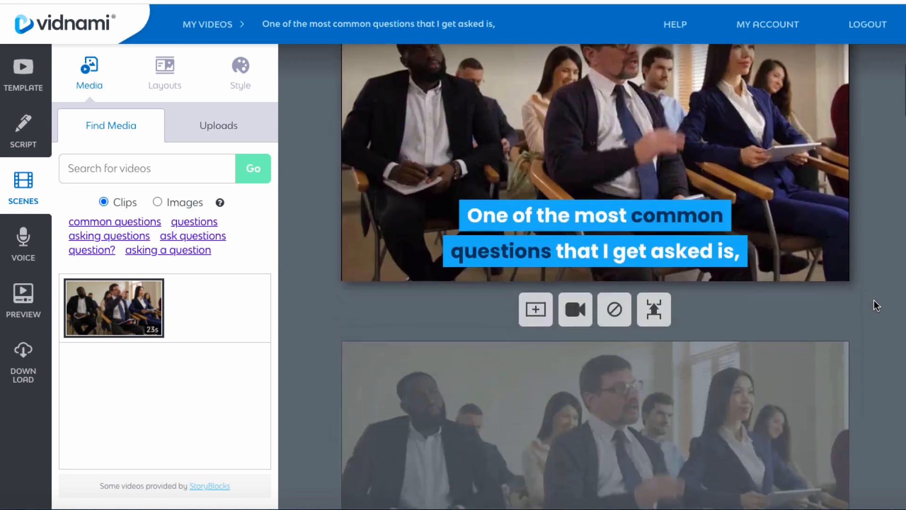
scroll(874, 299, "down", 10)
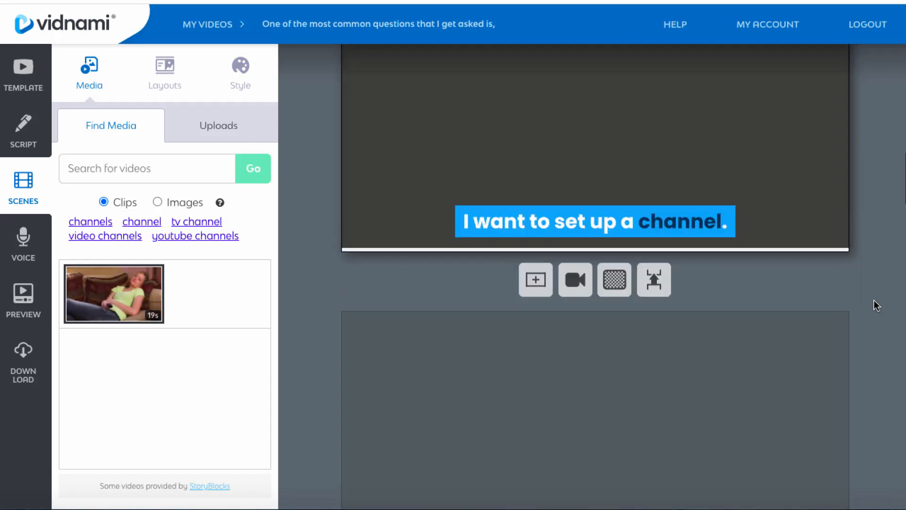
scroll(873, 299, "up", 15)
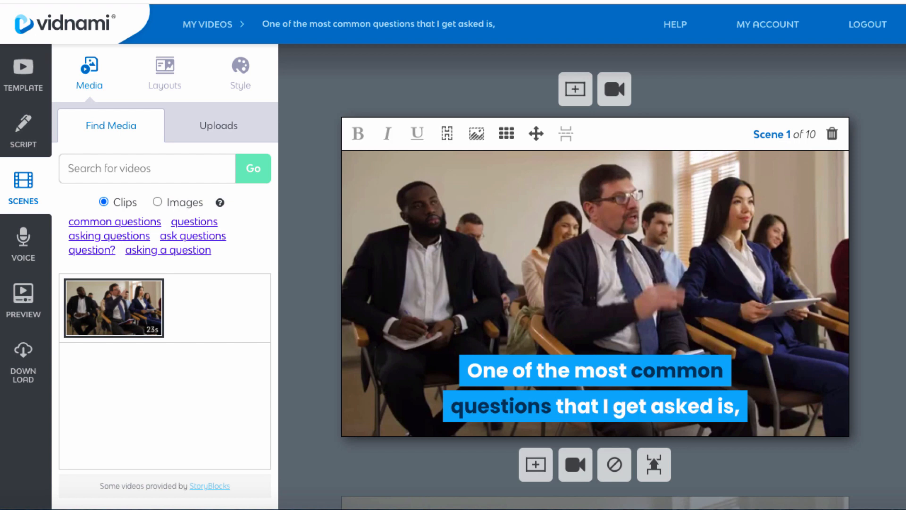
left_click(571, 380)
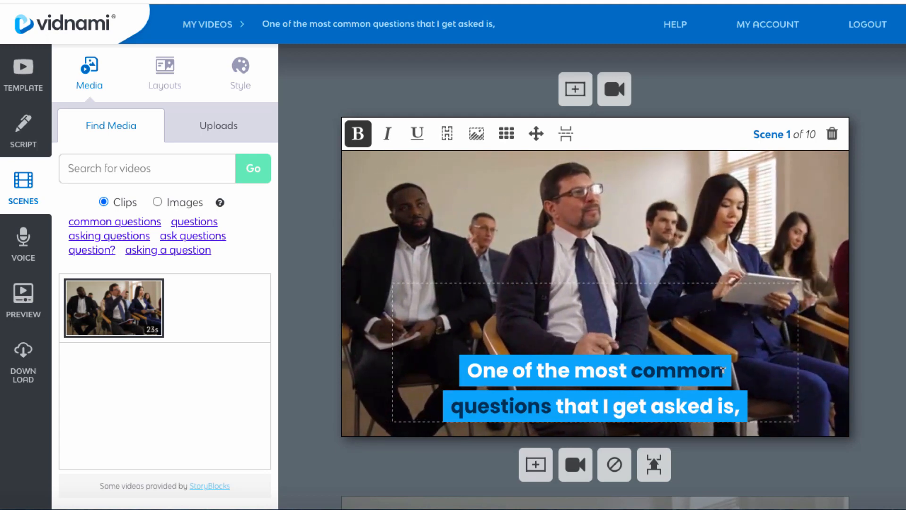
left_click(652, 371, "shift")
left_click_drag(652, 371, 631, 372)
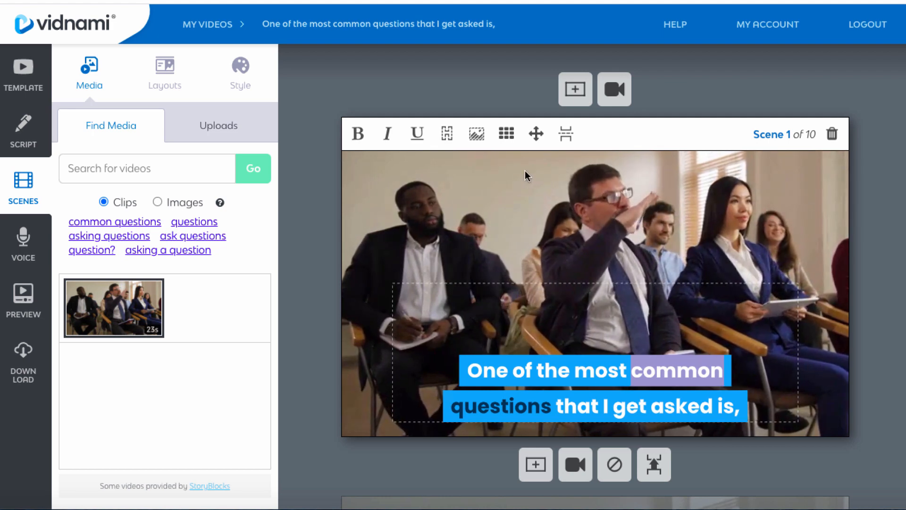
- Try scene 1's text at the top centre and in the middle, and return it to the bottom centre
left_click(508, 133)
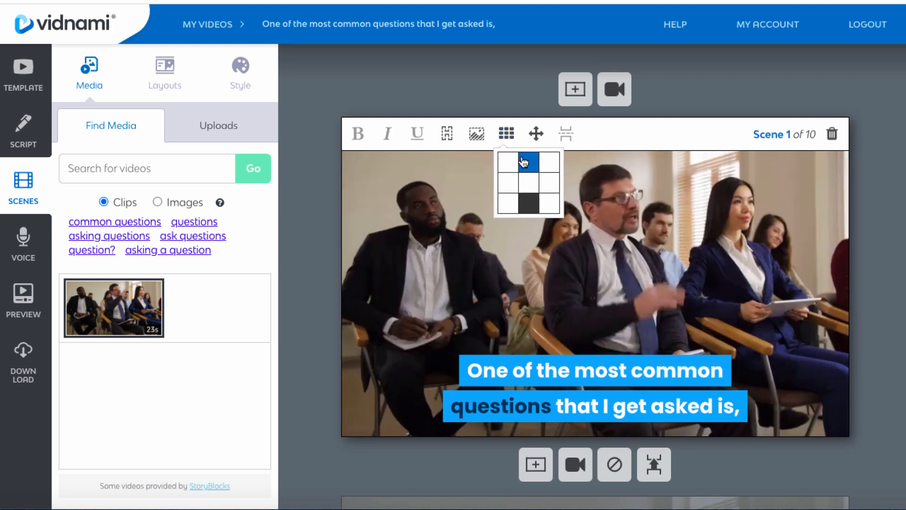
left_click(522, 156)
left_click(507, 134)
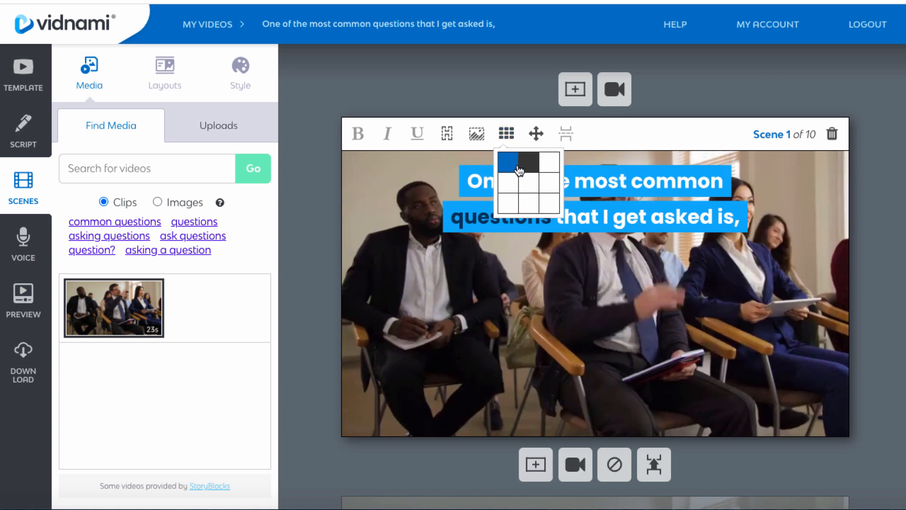
left_click(523, 179)
left_click(508, 137)
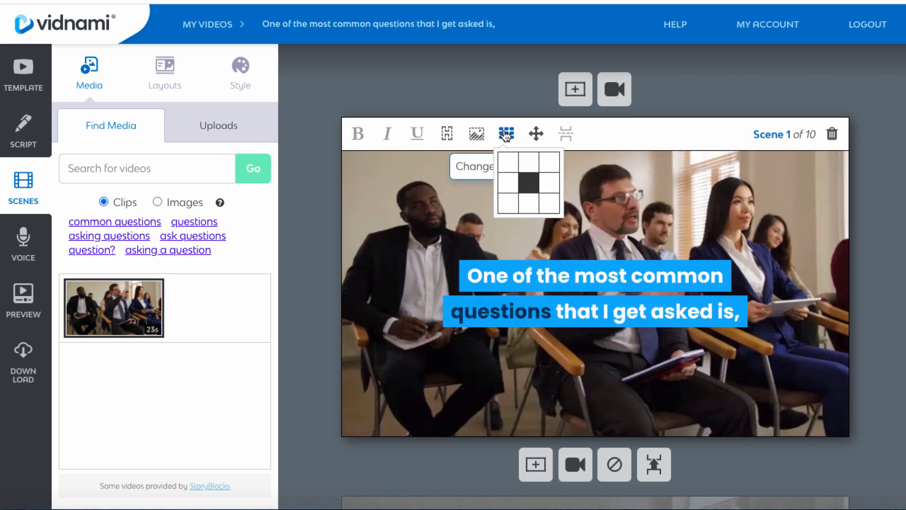
left_click(523, 194)
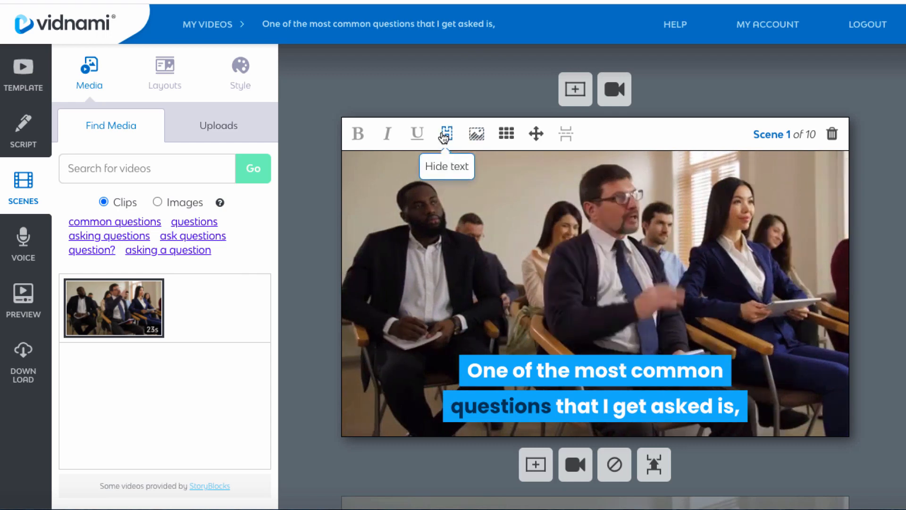
- Hide and restore scene 1's text, and do the same with its background media
left_click(444, 136)
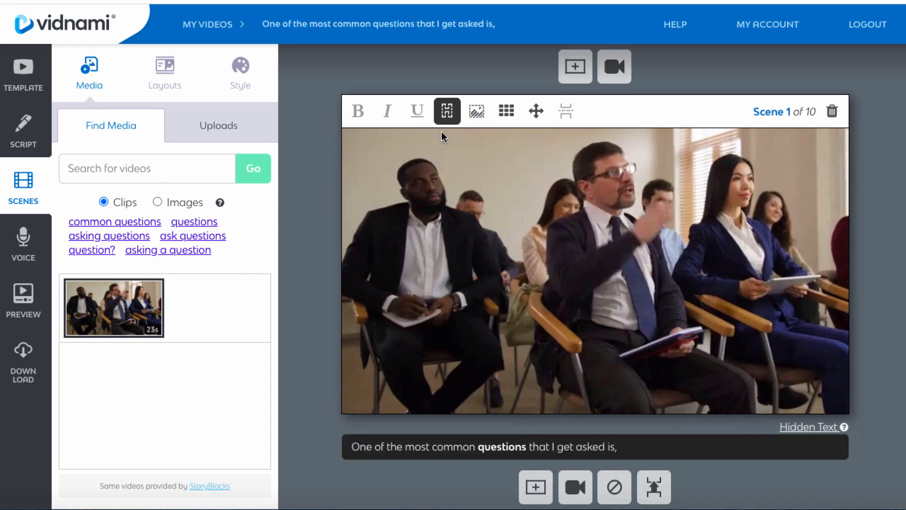
left_click(448, 119)
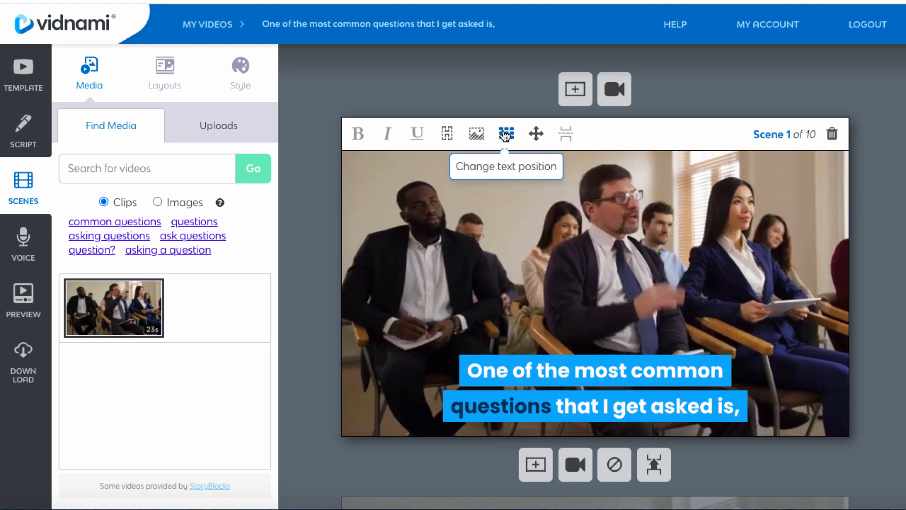
left_click(477, 135)
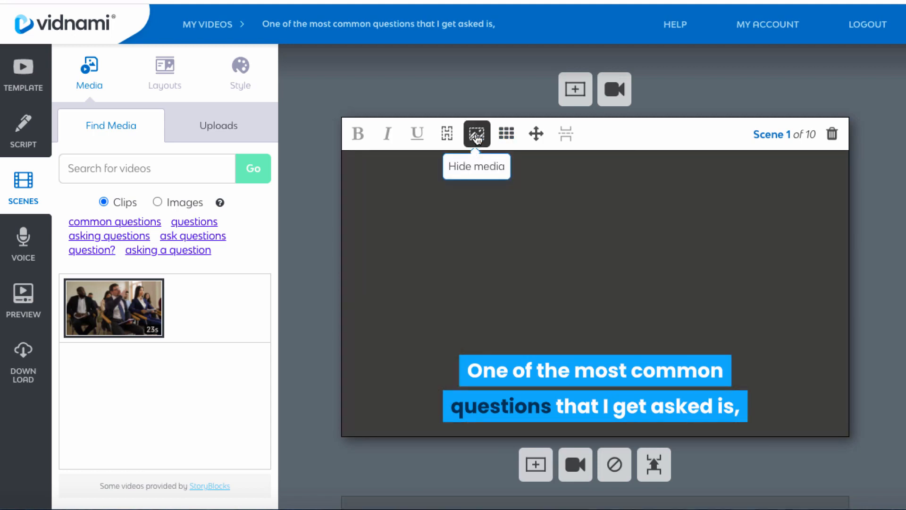
left_click(477, 135)
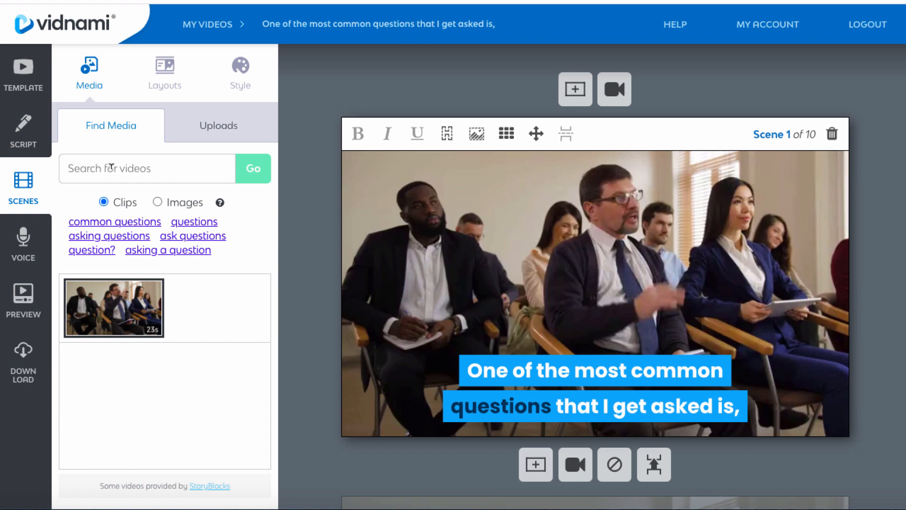
- Search the clips for "common questions" and "questions", and use the 30-second space clip as scene 1's media
left_click(98, 227)
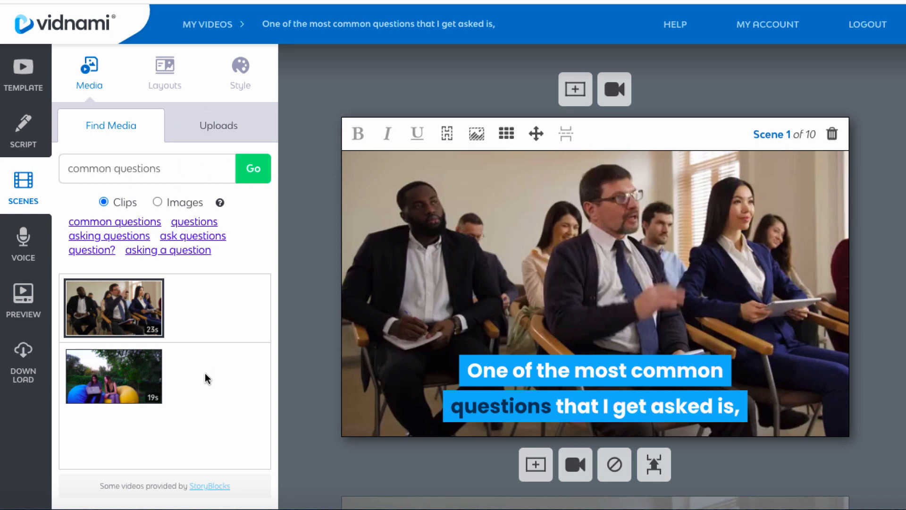
left_click(141, 391)
left_click_drag(115, 168, 56, 168)
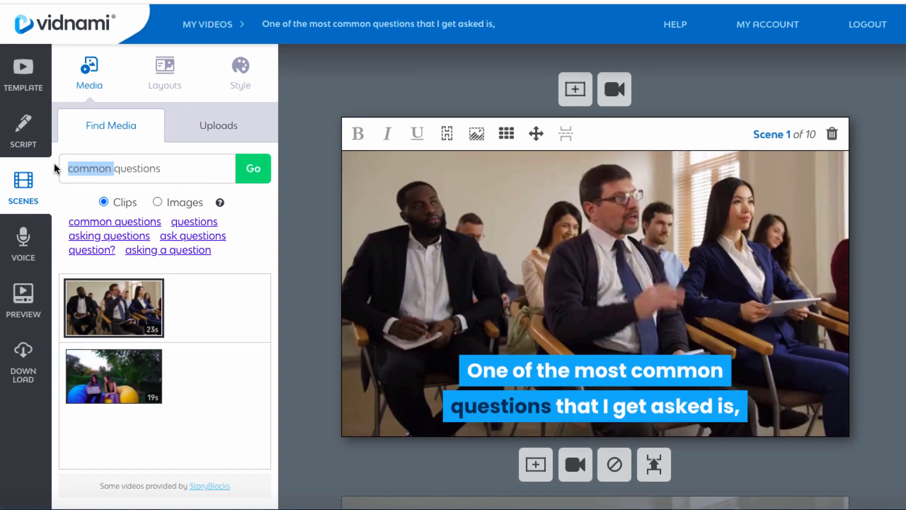
key("BackSpace")
left_click(240, 164)
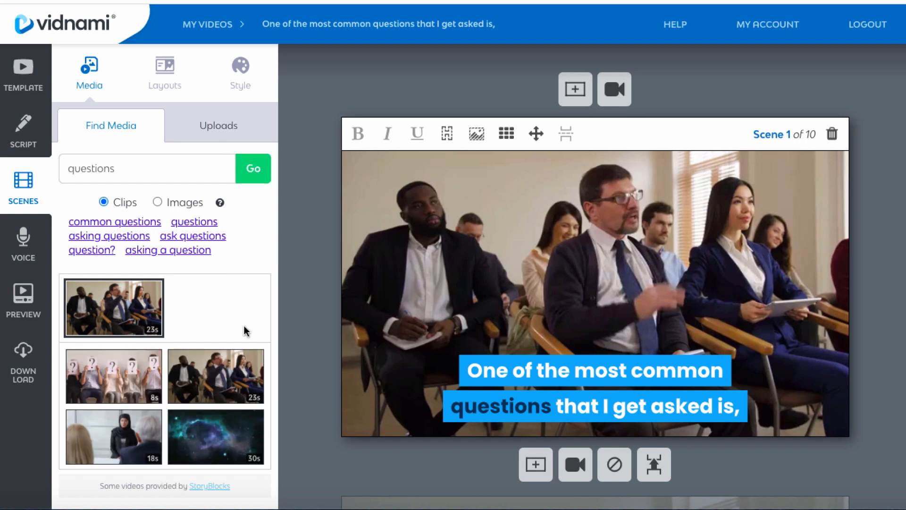
scroll(244, 327, "down", 2)
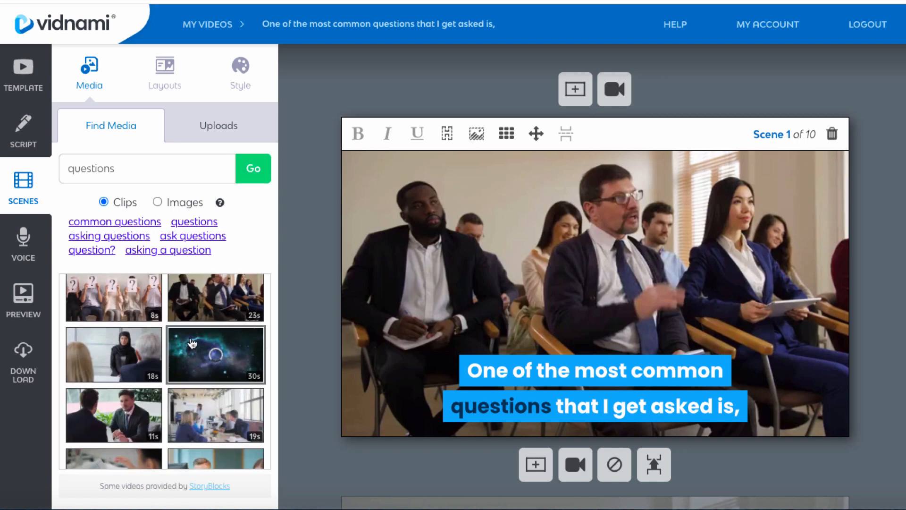
left_click(204, 358)
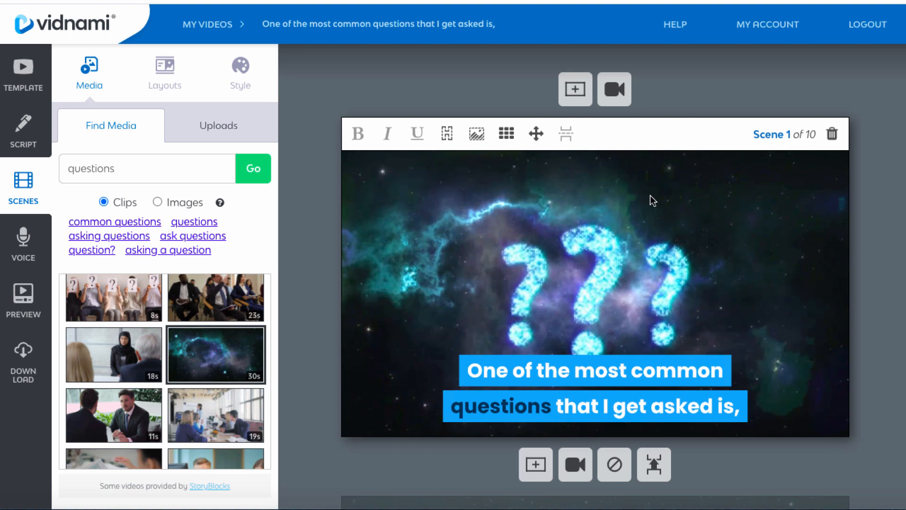
- Remove the highlight from the words "take advantage" in scene 2's text
scroll(760, 438, "down", 3)
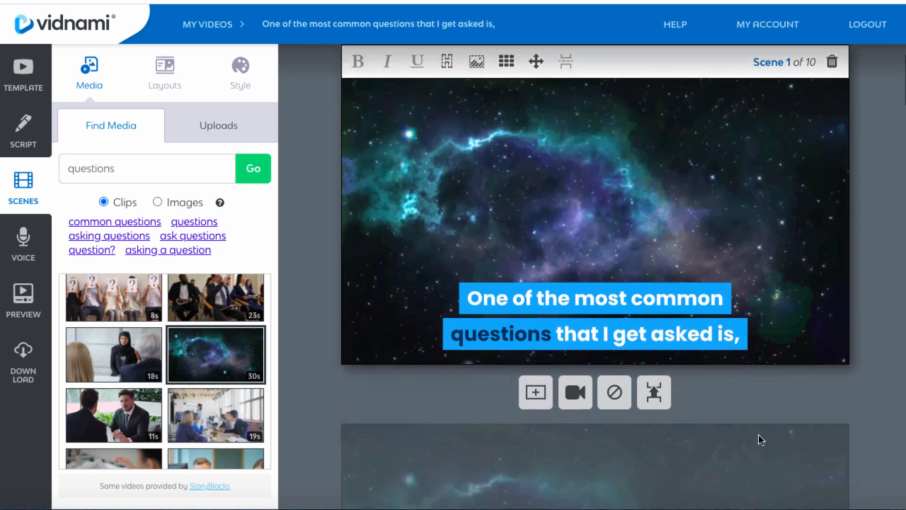
scroll(758, 434, "down", 3)
left_click(758, 434)
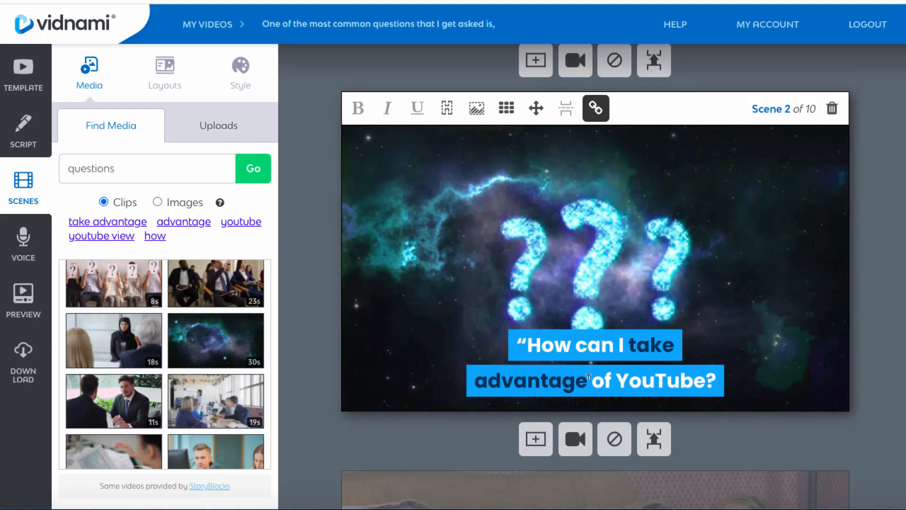
left_click_drag(588, 376, 629, 336)
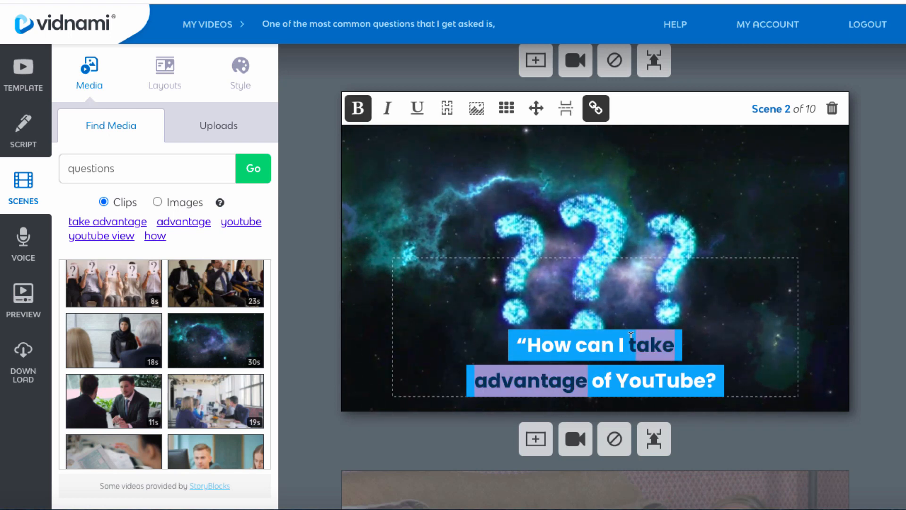
left_click(358, 108)
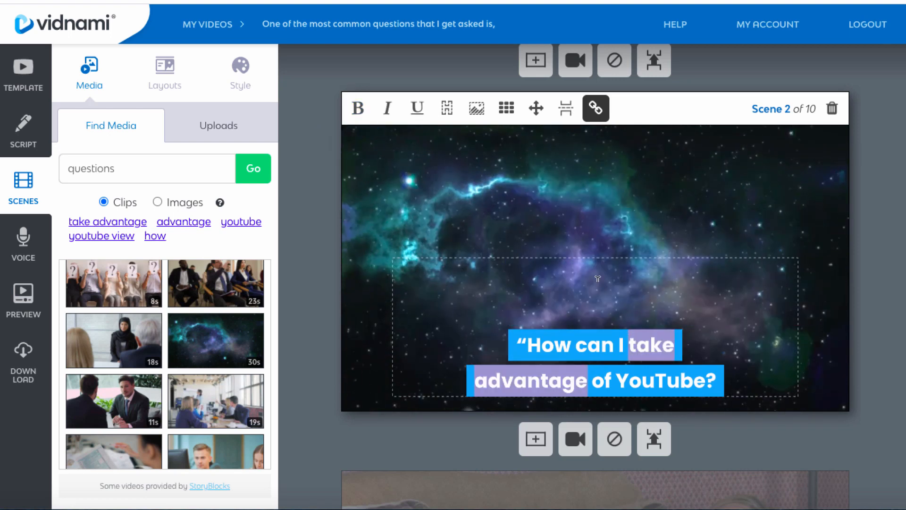
- Underline and italicise the word "YouTube" in scene 2's text
left_click_drag(707, 378, 620, 378)
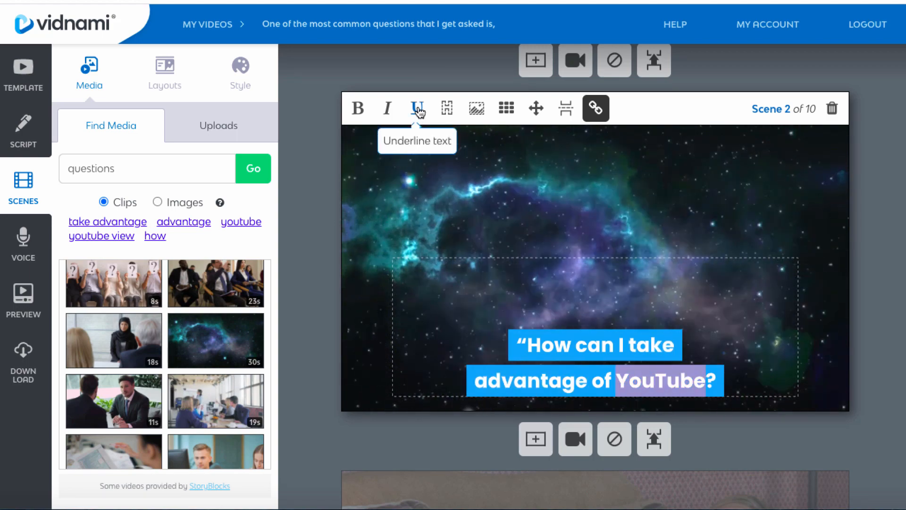
left_click(418, 109)
left_click(388, 112)
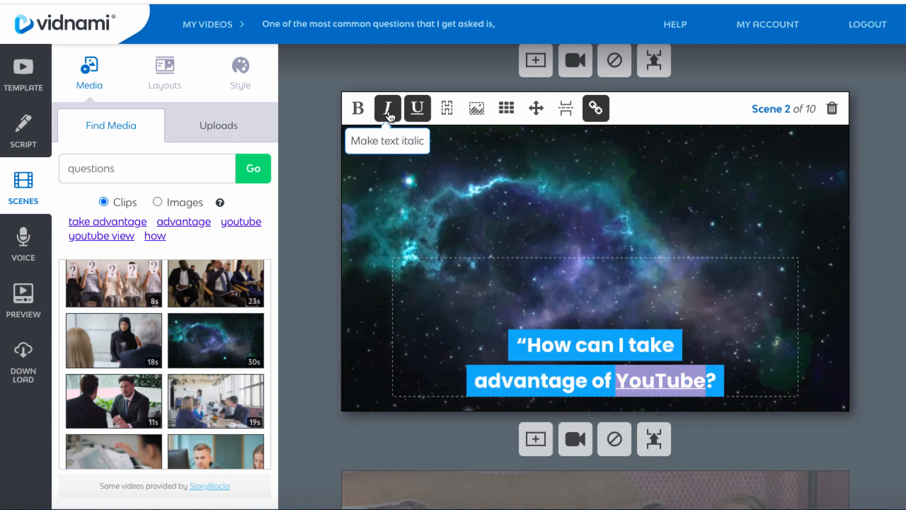
left_click(388, 113)
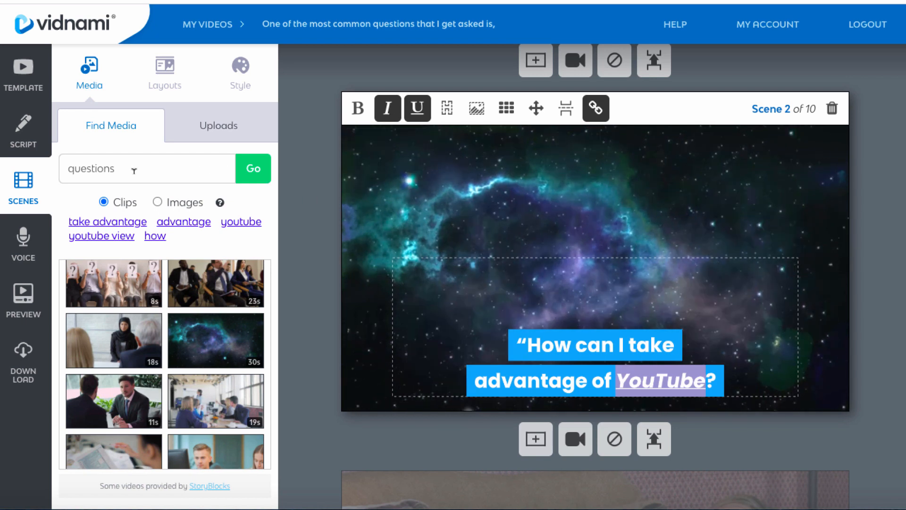
- Search the clips for "youtube" and use the 6-second green-screen YouTube logo clip as scene 2's media
left_click(244, 221)
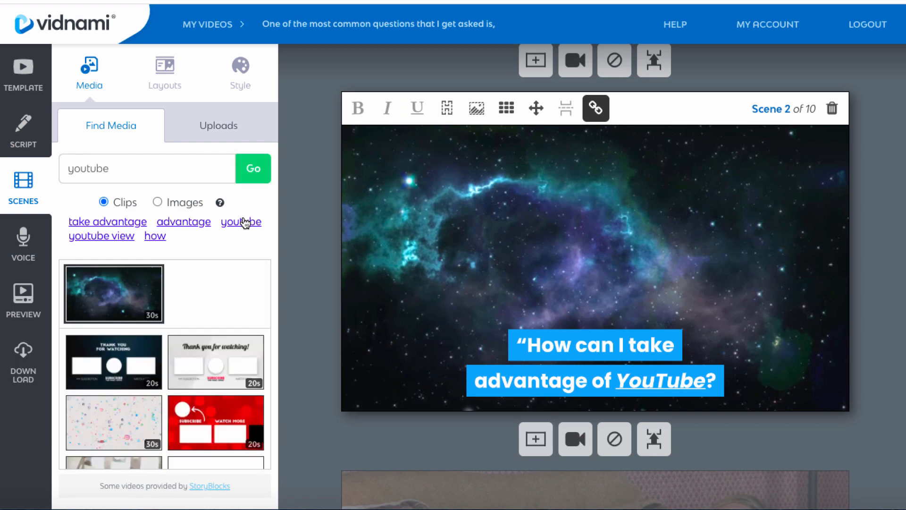
scroll(194, 408, "down", 1)
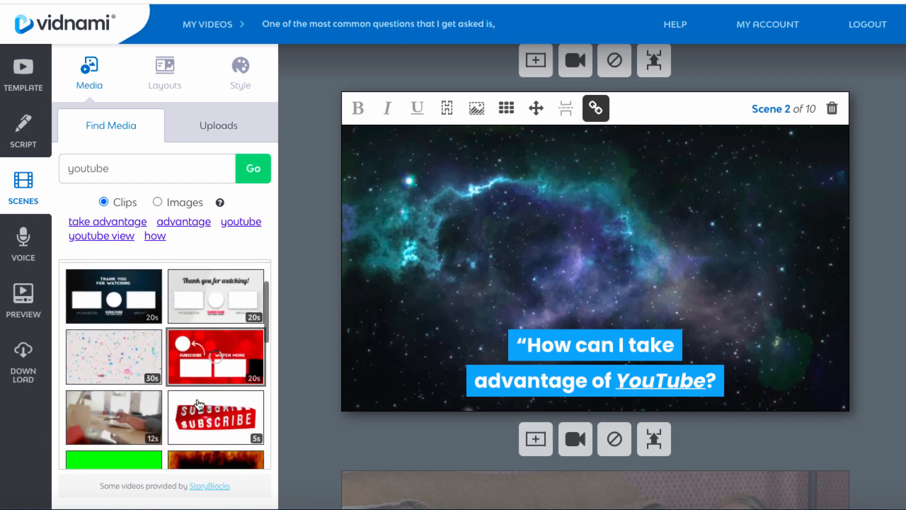
scroll(221, 375, "down", 1)
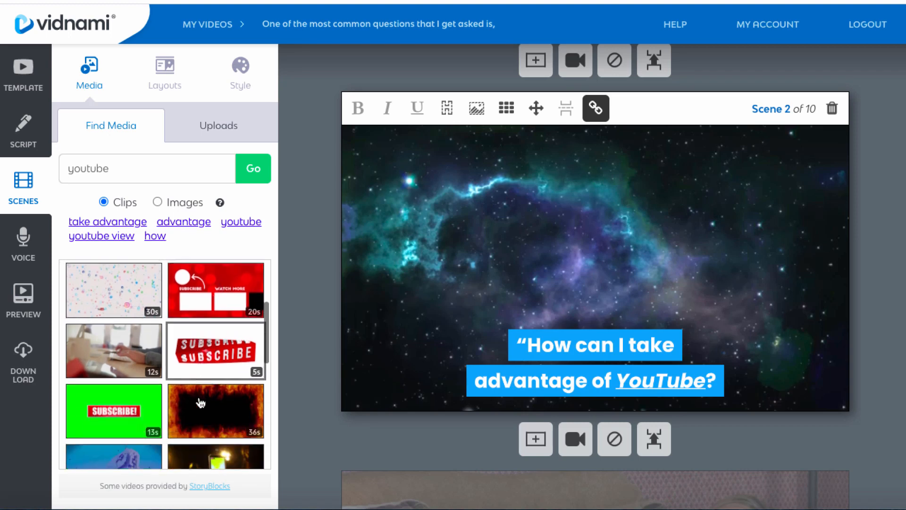
scroll(190, 391, "down", 3)
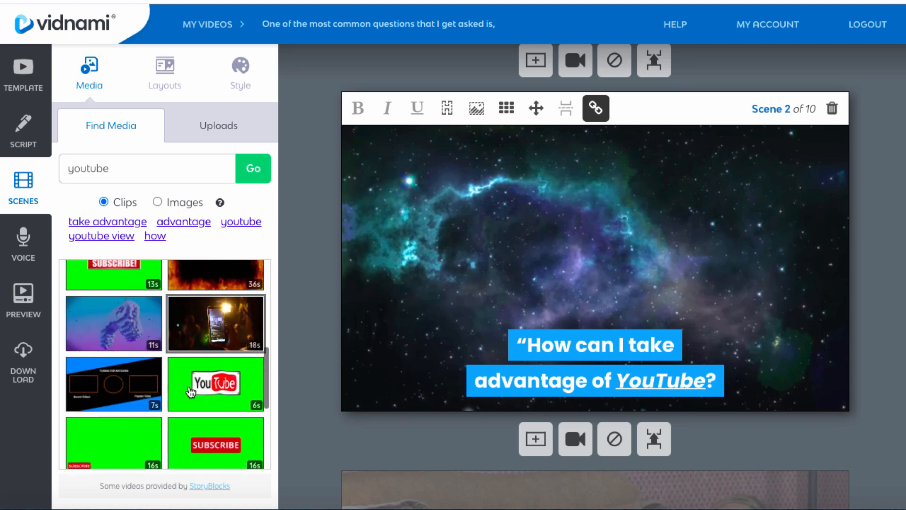
scroll(189, 389, "up", 1)
scroll(189, 387, "down", 1)
scroll(198, 389, "up", 1)
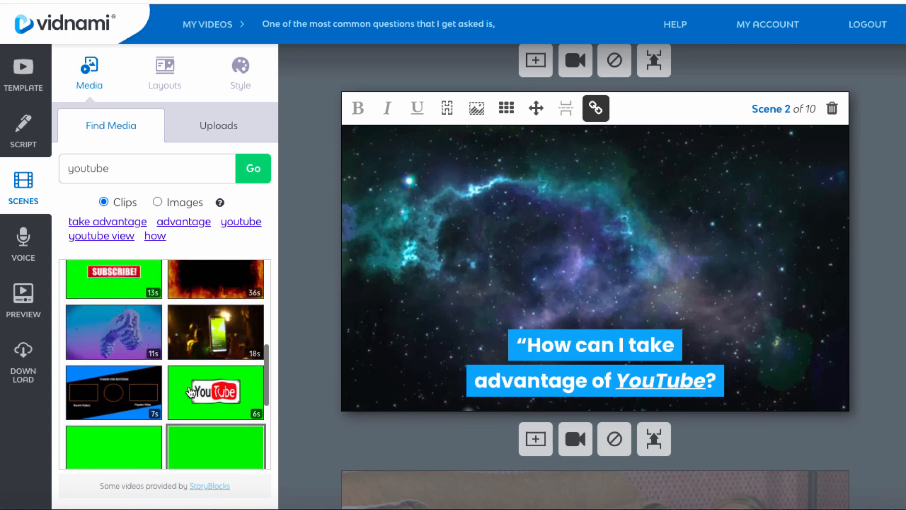
left_click(208, 390)
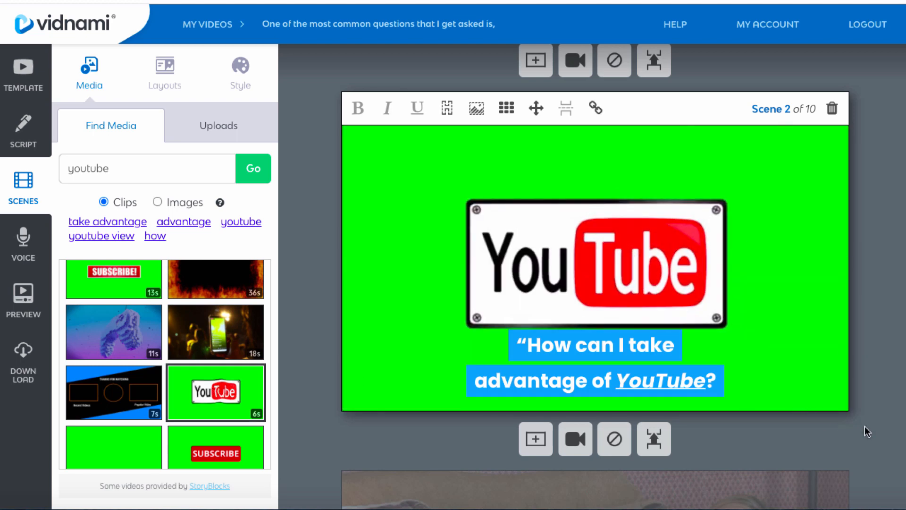
- Link scene 3's media to the previous scene so that both share the YouTube logo clip
scroll(865, 427, "down", 5)
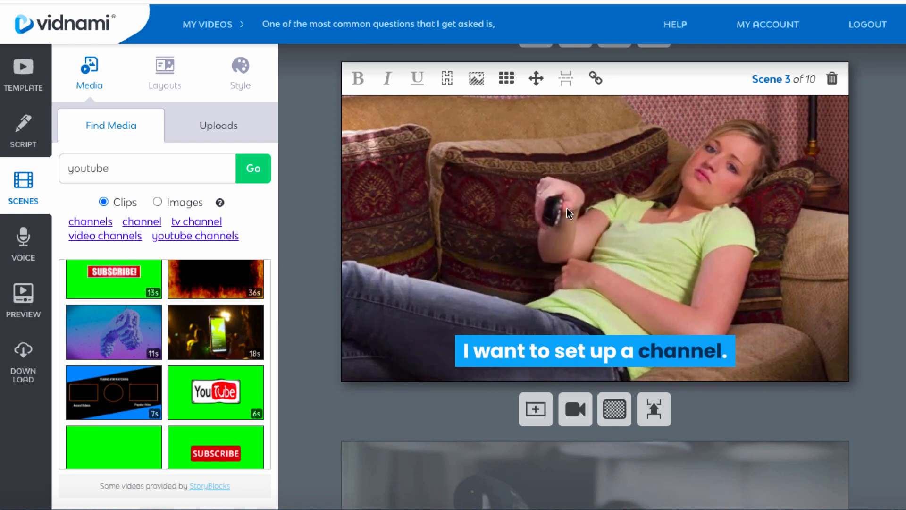
left_click(596, 78)
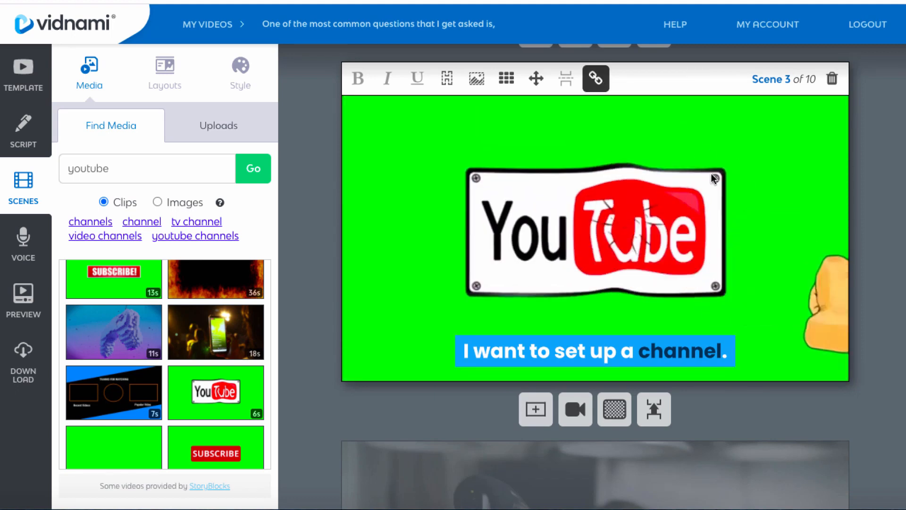
- Review the text and background media of scenes 2 to 6
scroll(884, 233, "up", 4)
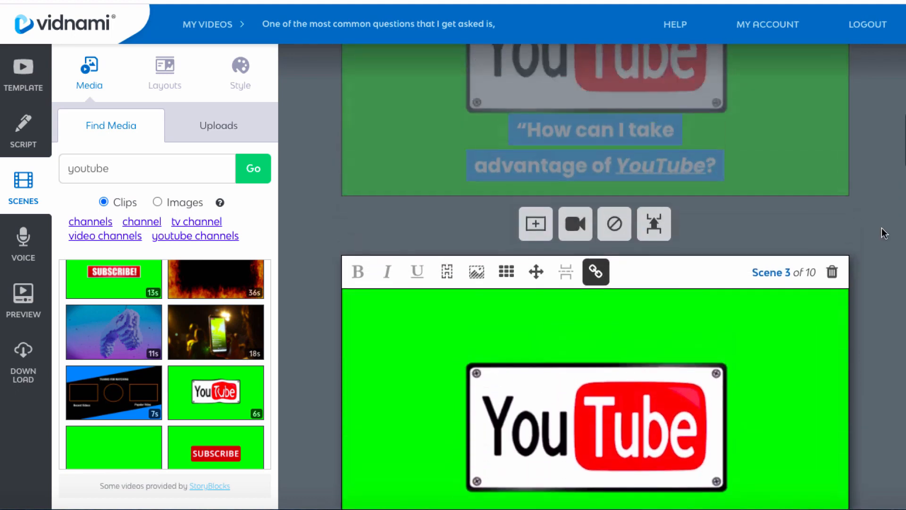
scroll(884, 233, "up", 5)
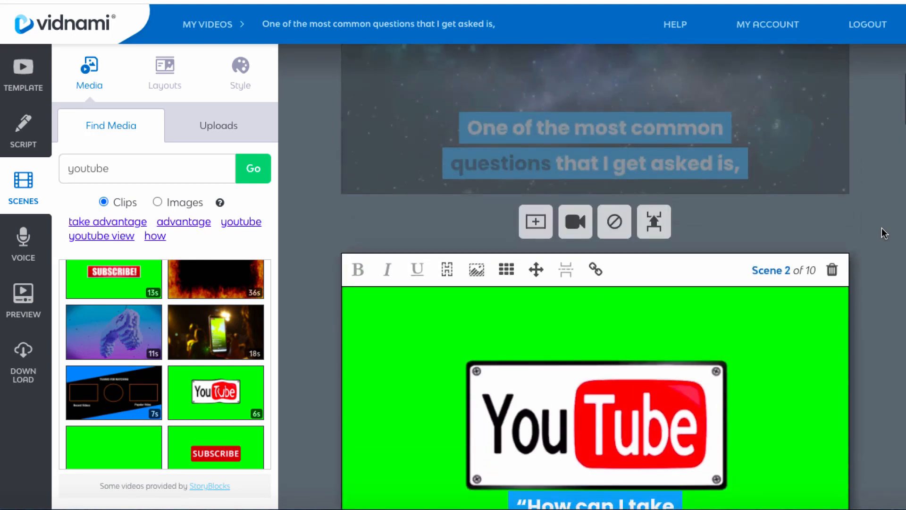
scroll(884, 233, "down", 6)
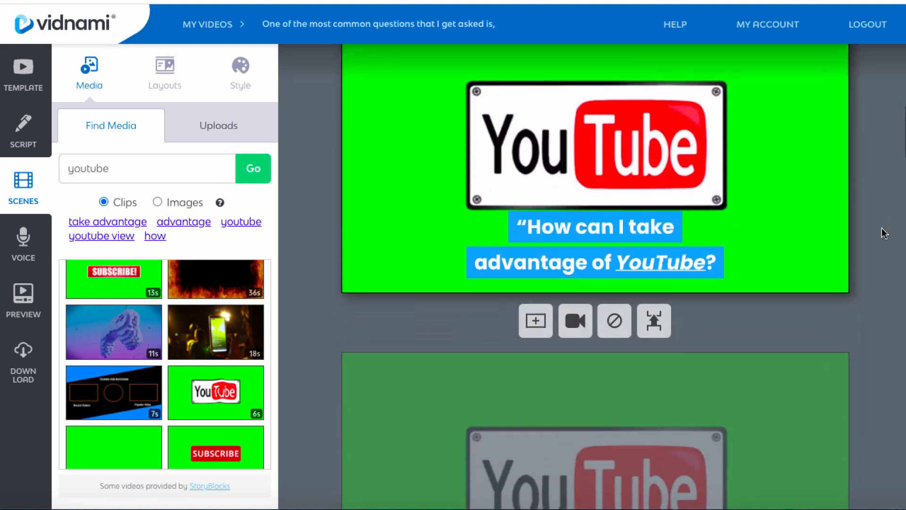
scroll(884, 233, "down", 6)
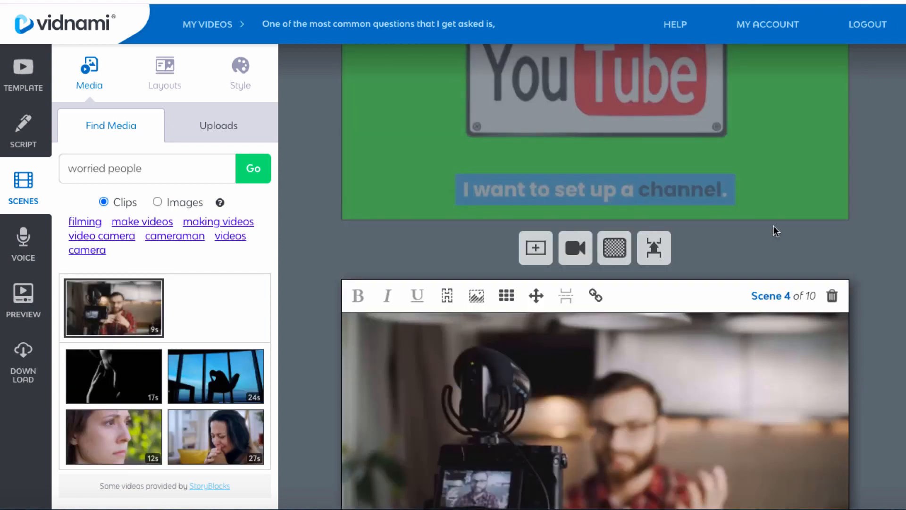
scroll(812, 288, "down", 3)
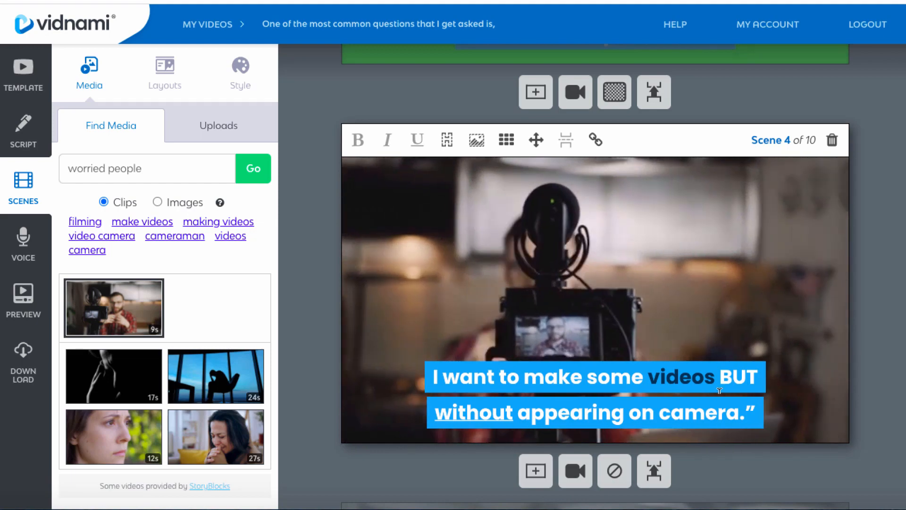
scroll(845, 404, "down", 1)
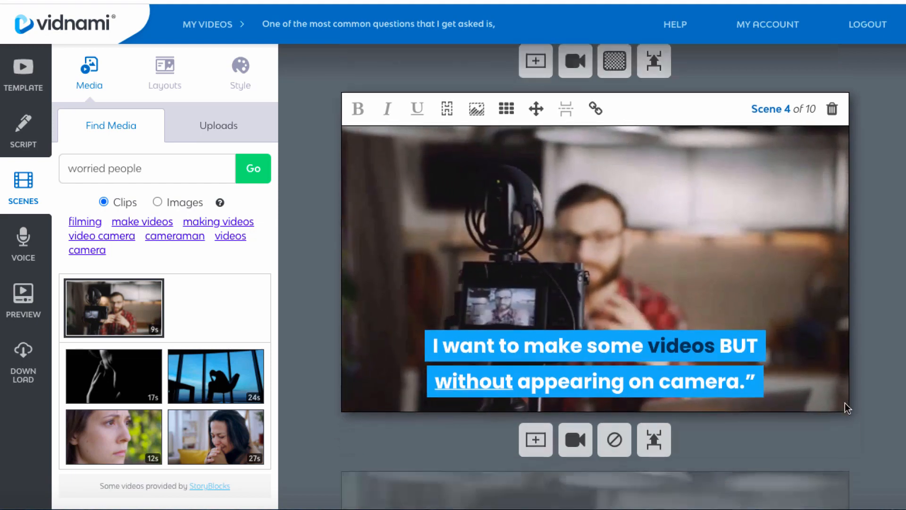
scroll(844, 404, "down", 5)
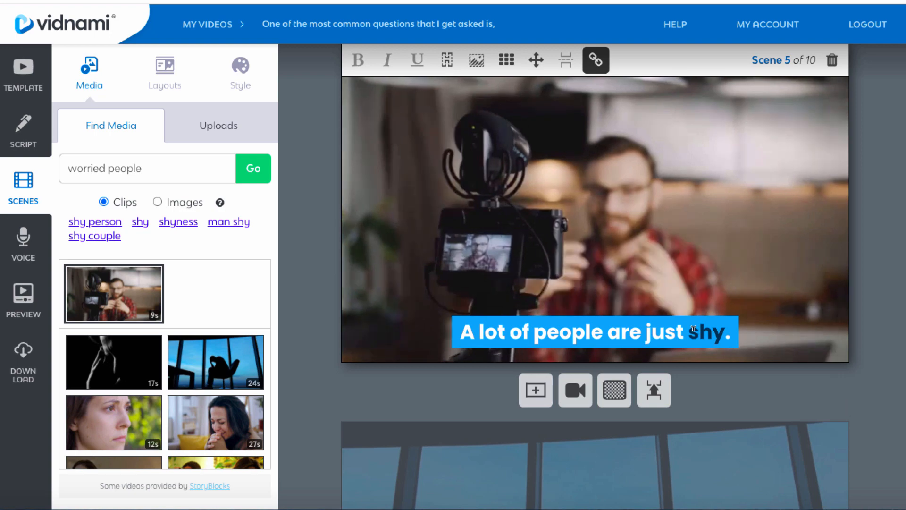
scroll(873, 395, "down", 5)
scroll(874, 394, "down", 5)
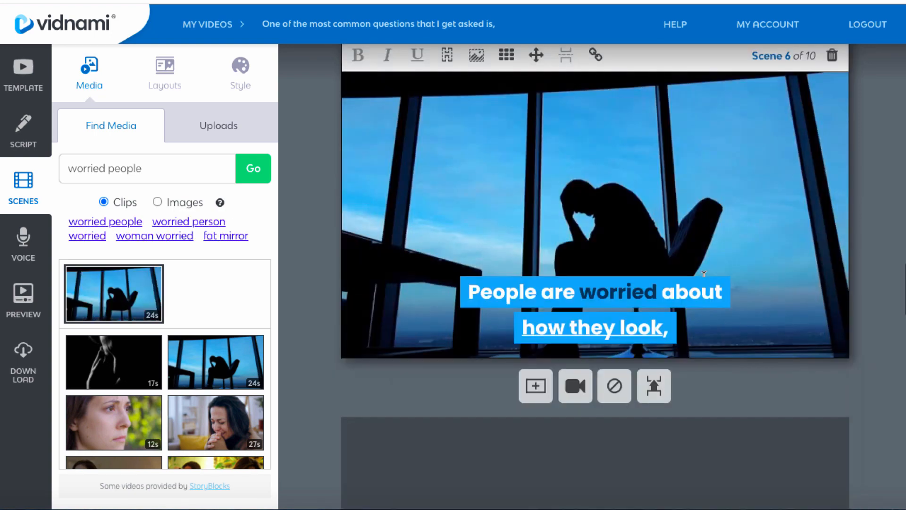
- Insert a comma after "across" in scene 7's text
scroll(792, 318, "down", 5)
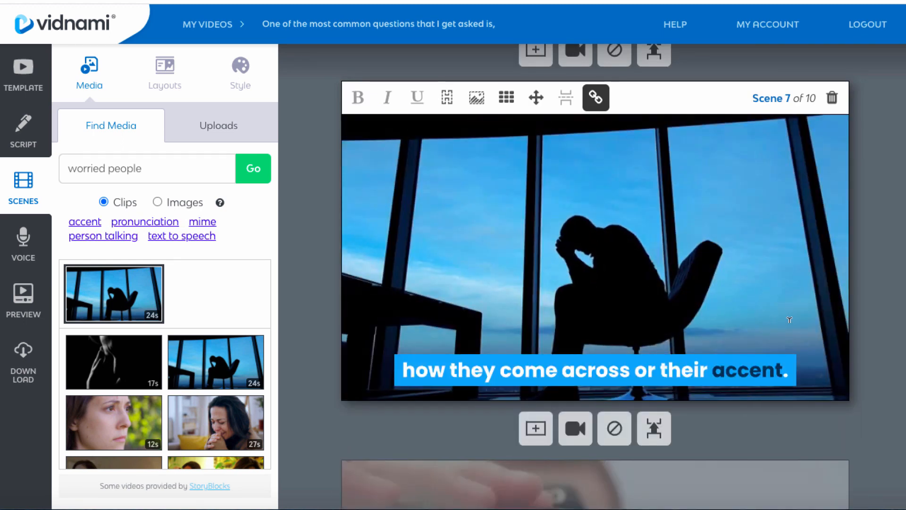
left_click(631, 369)
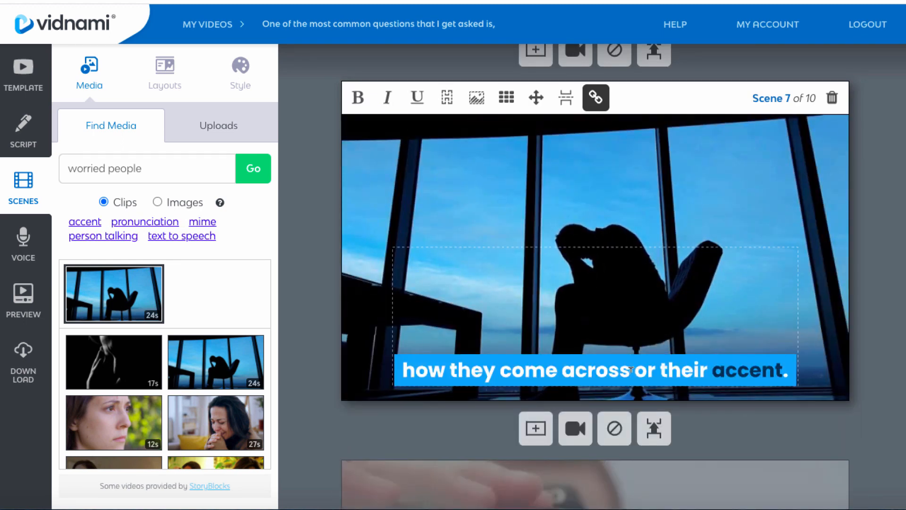
type(",")
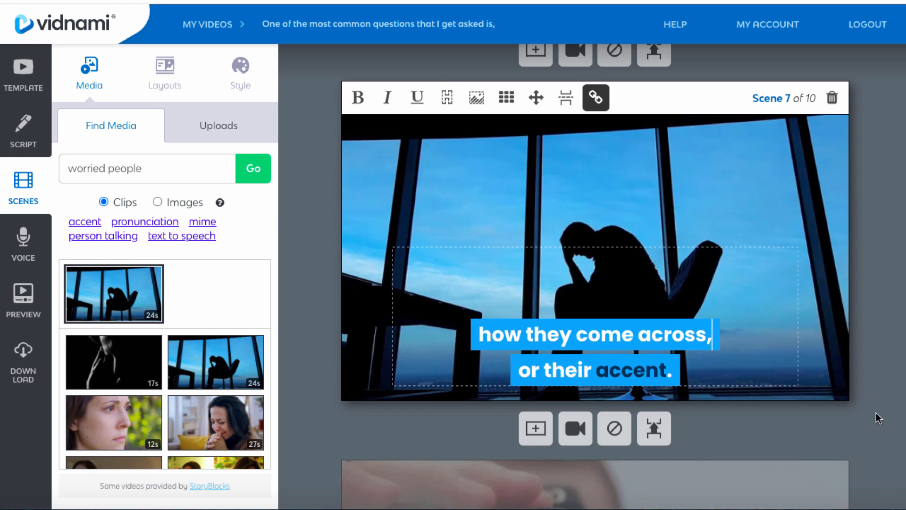
- Copy the text "this is for you." from scene 10 and delete that scene
scroll(877, 416, "down", 5)
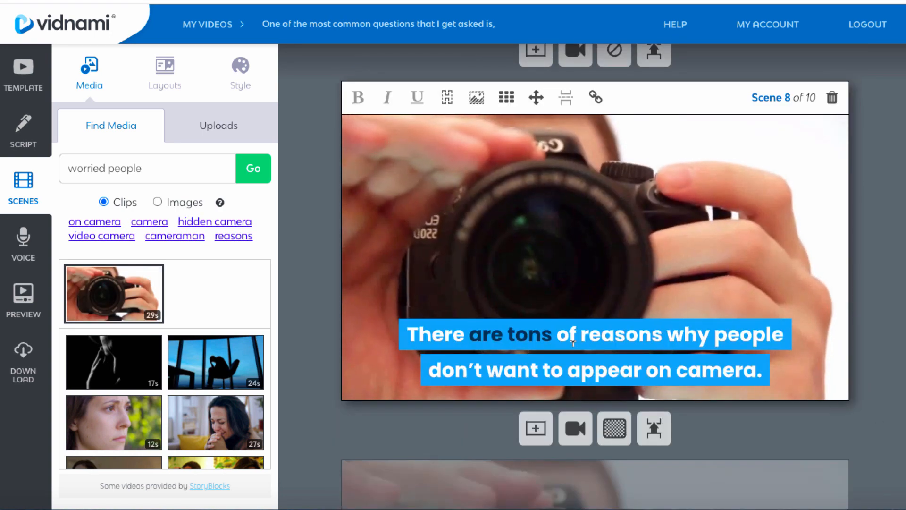
scroll(573, 343, "down", 4)
scroll(572, 343, "down", 4)
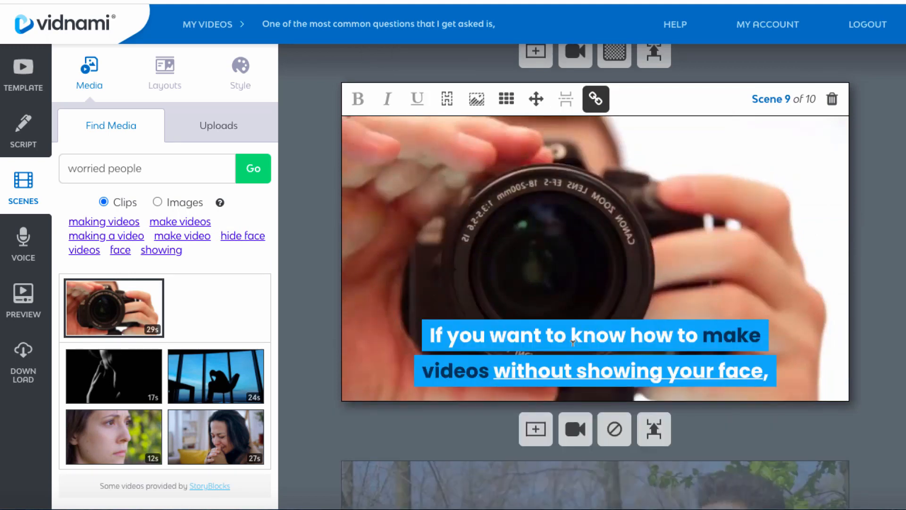
scroll(611, 338, "down", 8)
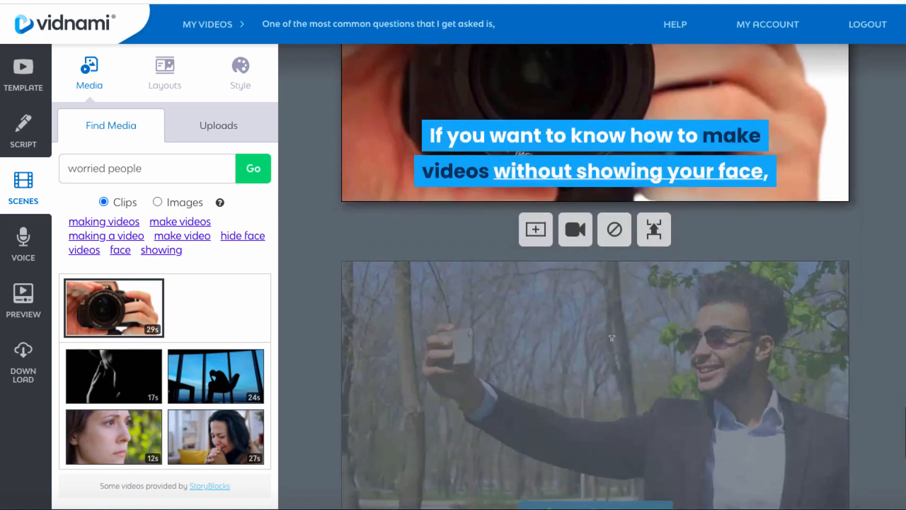
scroll(612, 338, "up", 2)
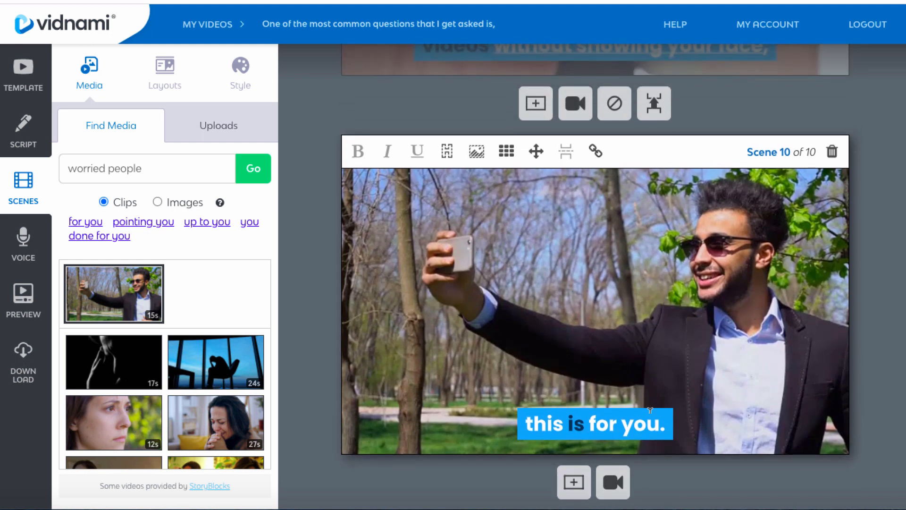
left_click_drag(667, 421, 524, 418)
key("super+c")
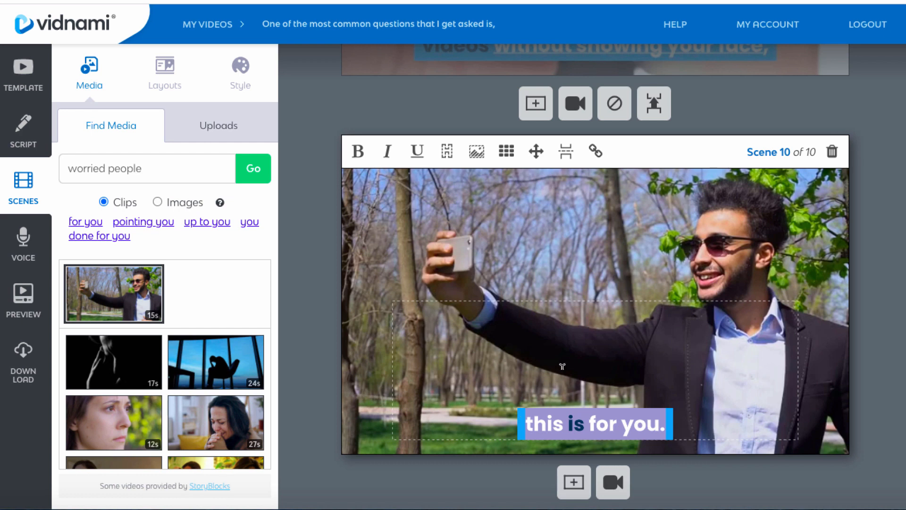
left_click(832, 152)
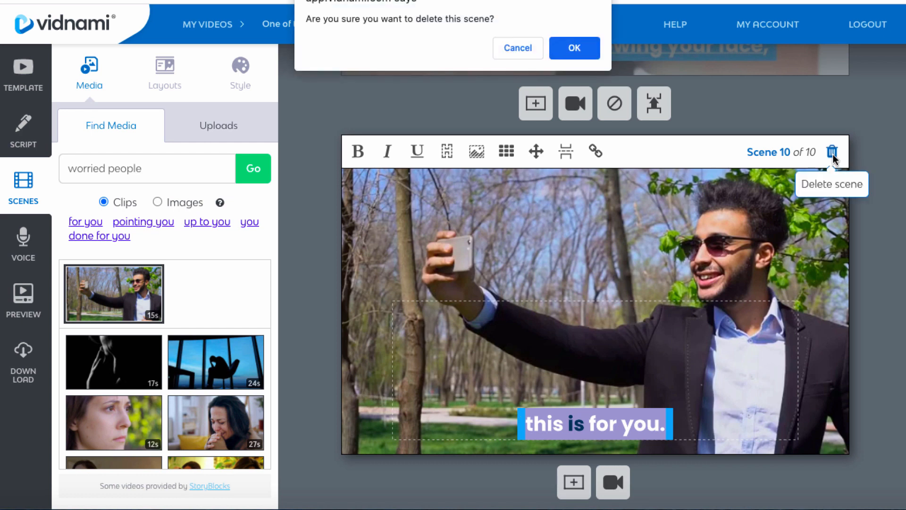
left_click(578, 47)
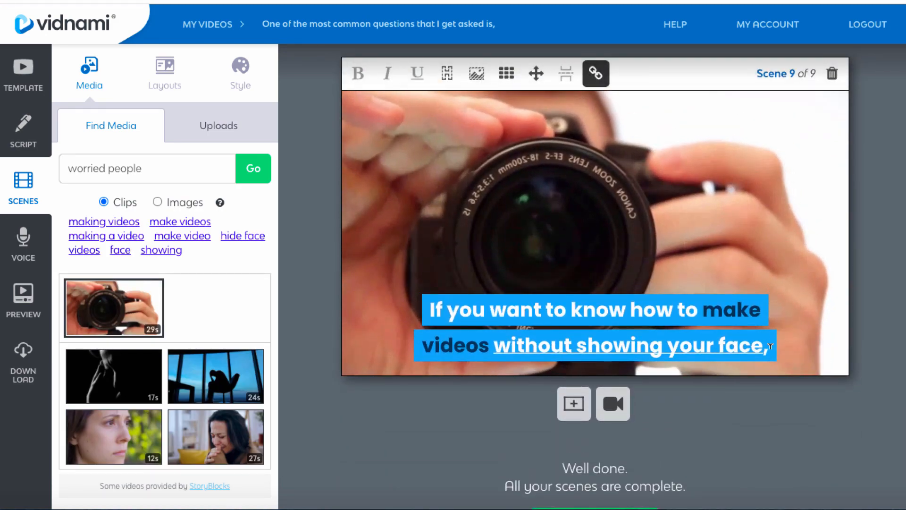
- Paste "this is for you." at the end of scene 9's text and remove the bold emphasis from "is"
left_click(772, 355)
key("super+v")
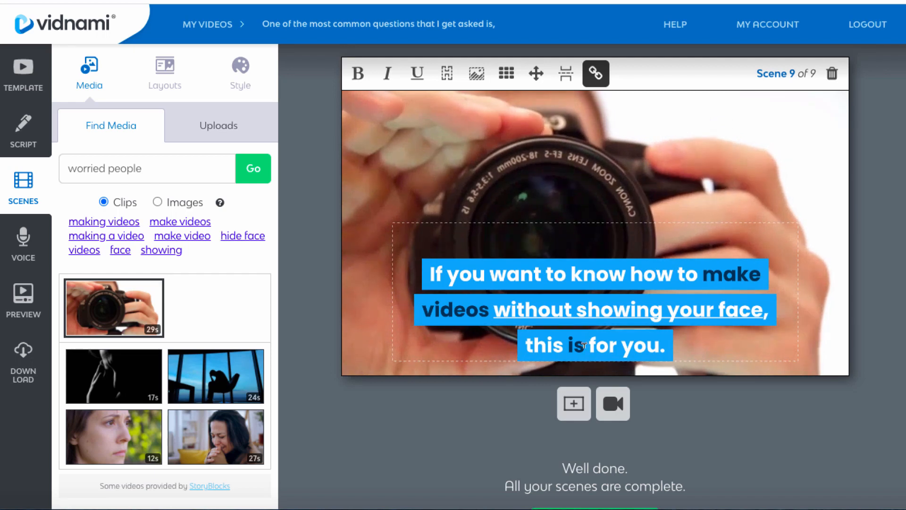
double_click(569, 345)
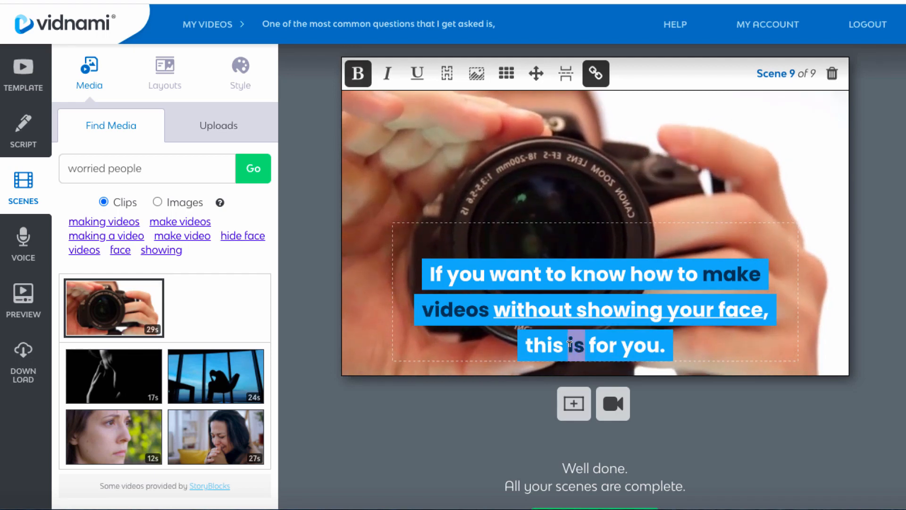
left_click(357, 70)
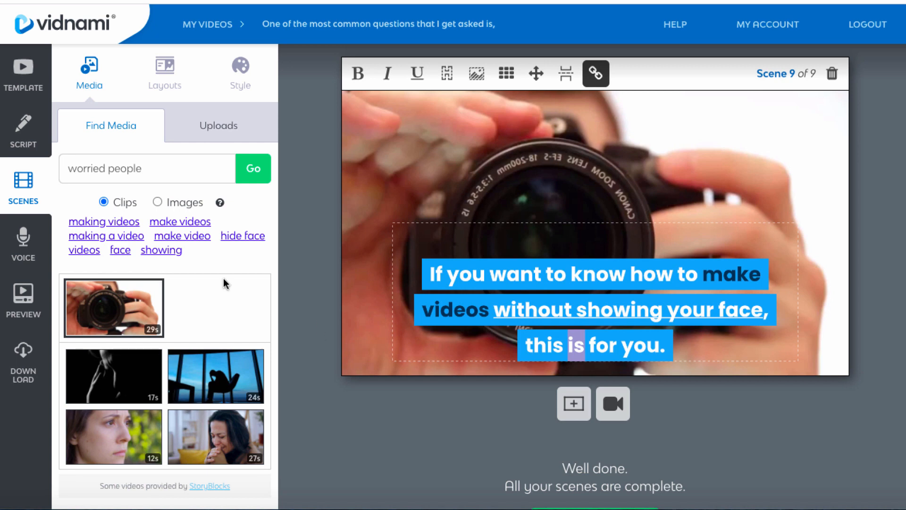
- Upload Vidnami Demo.wav from the Desktop as the voice track and open the video preview
left_click(25, 254)
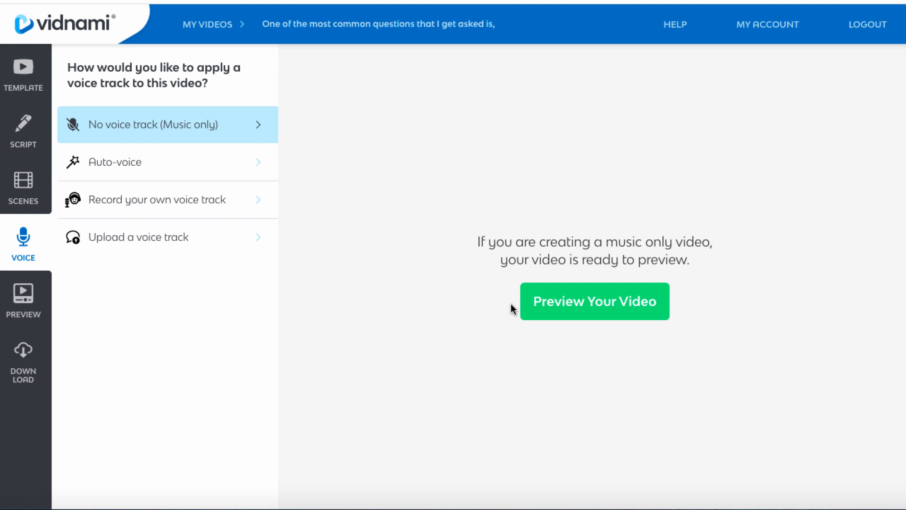
left_click(121, 244)
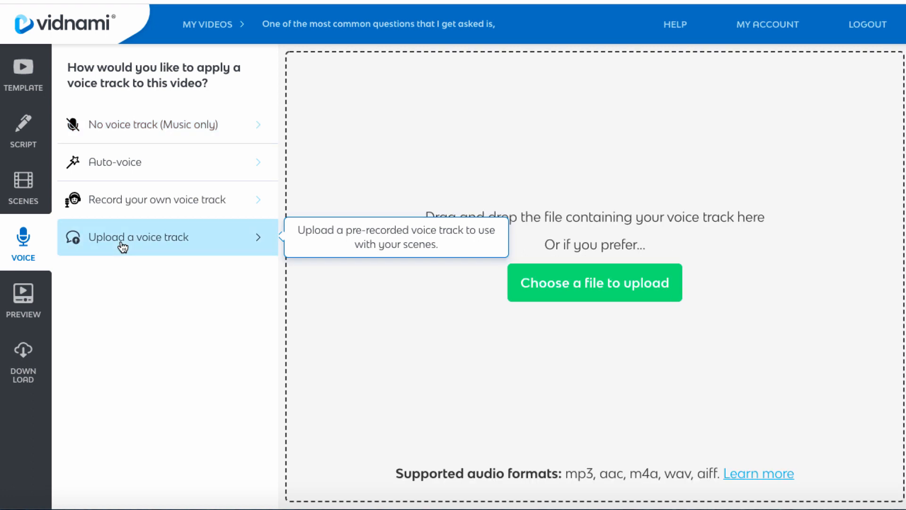
left_click(617, 269)
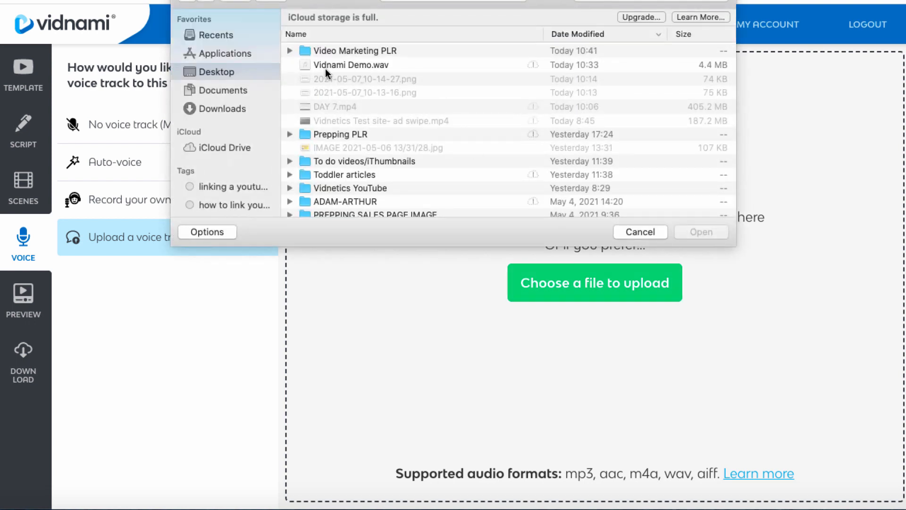
left_click(324, 66)
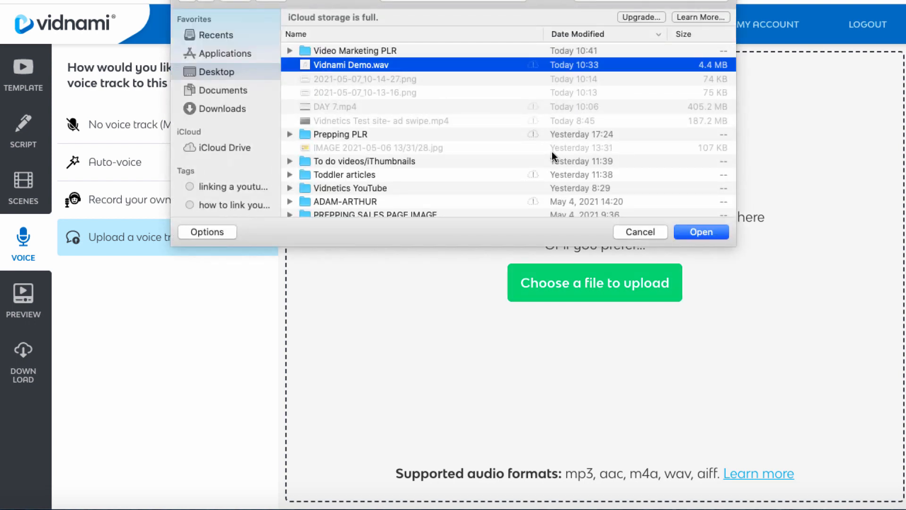
left_click(700, 232)
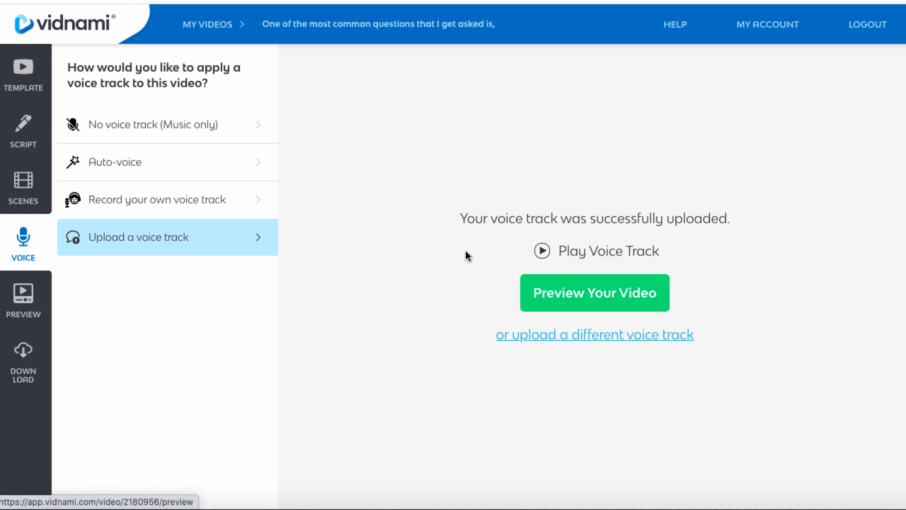
left_click(581, 282)
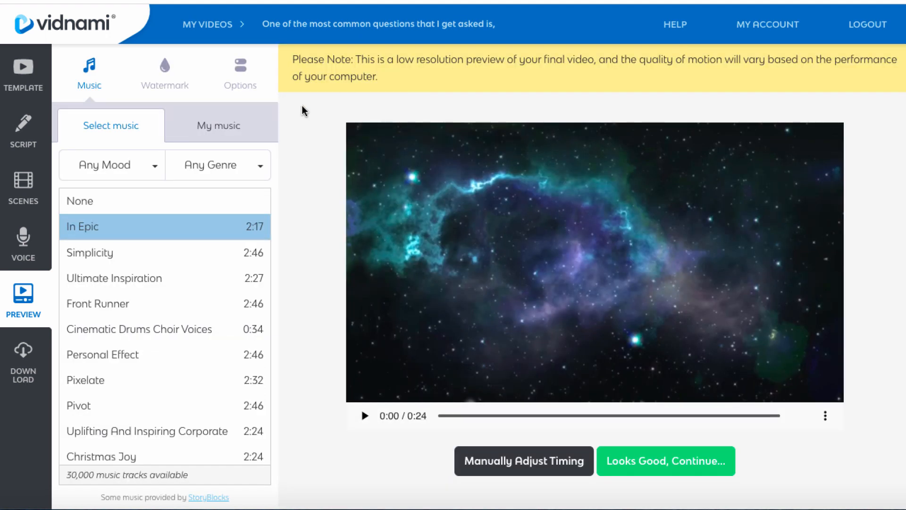
- Select In Epic as the background music and set the music volume to 5%
left_click(91, 202)
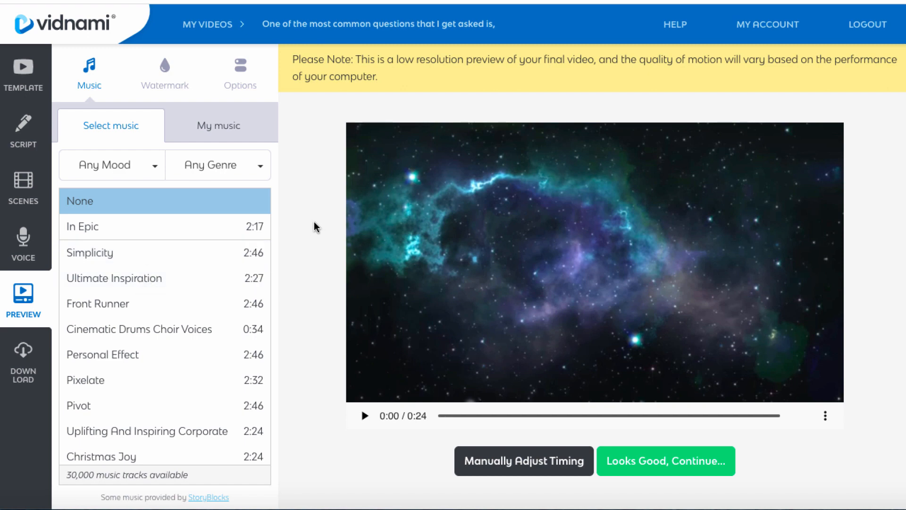
left_click(161, 231)
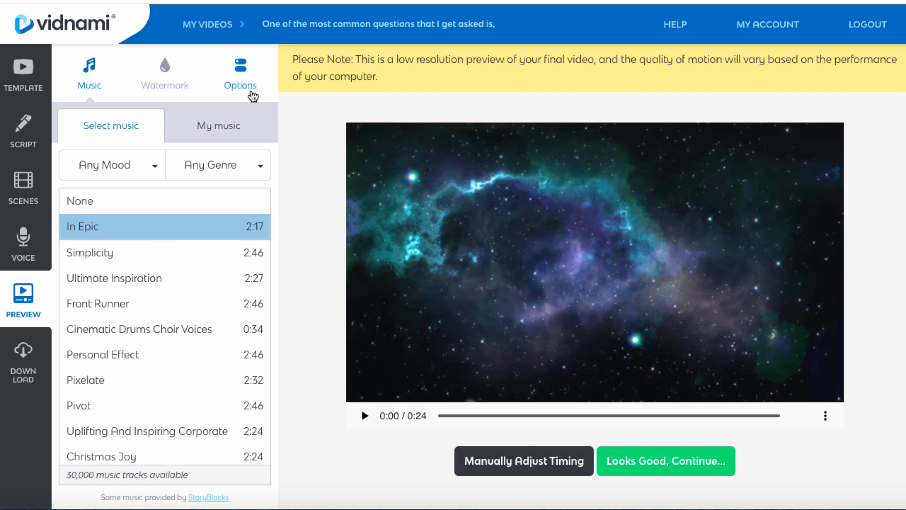
left_click(245, 77)
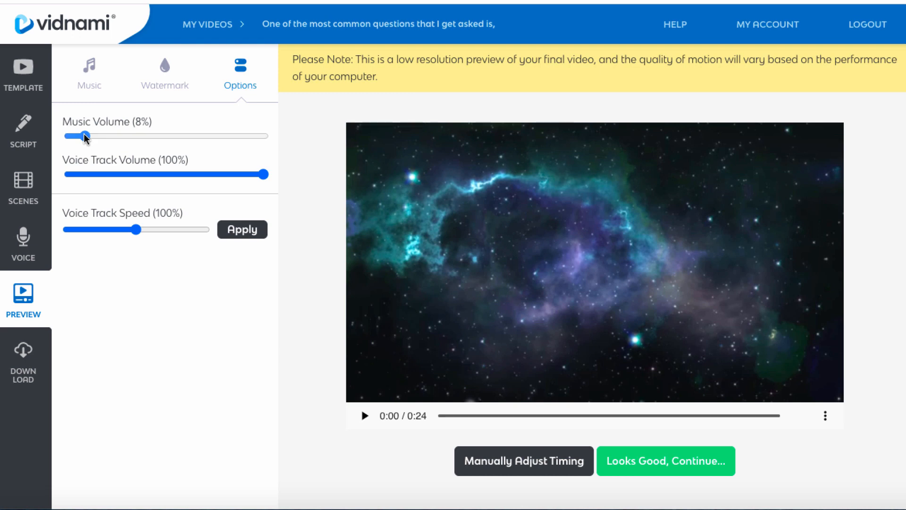
left_click_drag(85, 136, 80, 137)
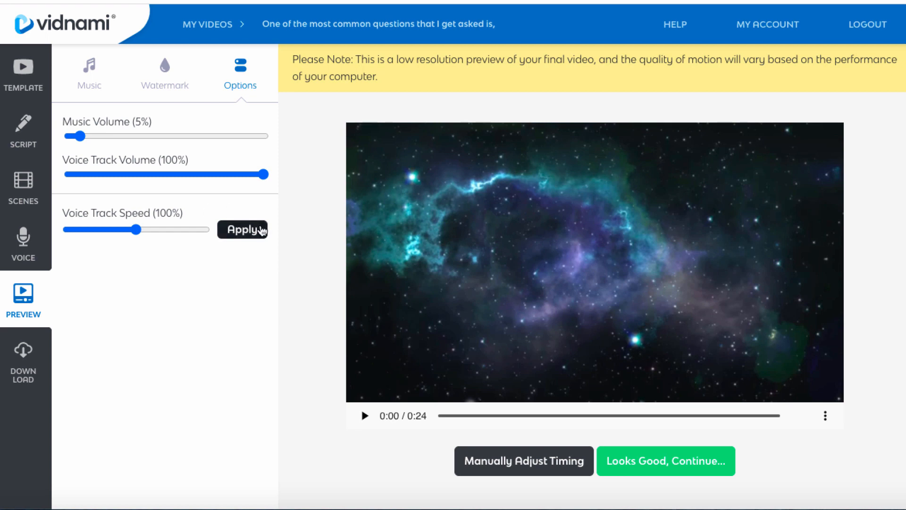
- Set the video's background music to None
double_click(107, 81)
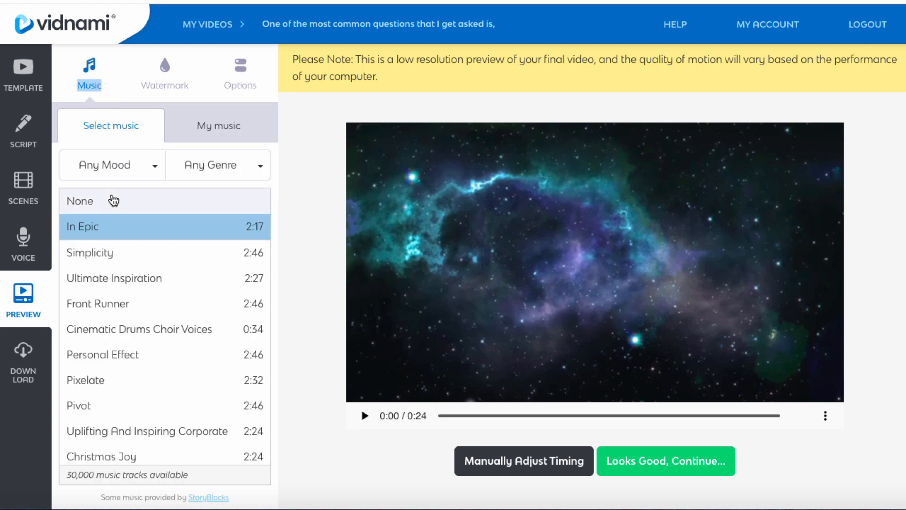
left_click(114, 201)
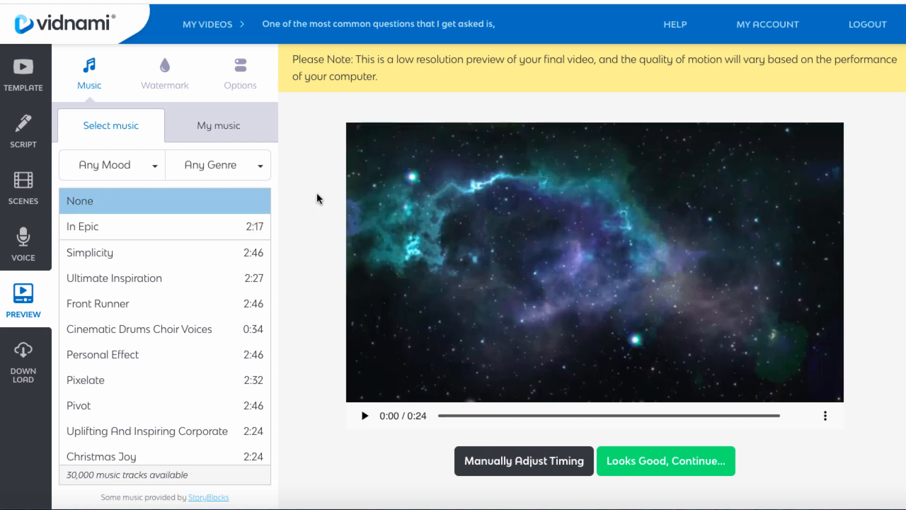
- Apply the saved VMI watermark to the video
left_click(161, 80)
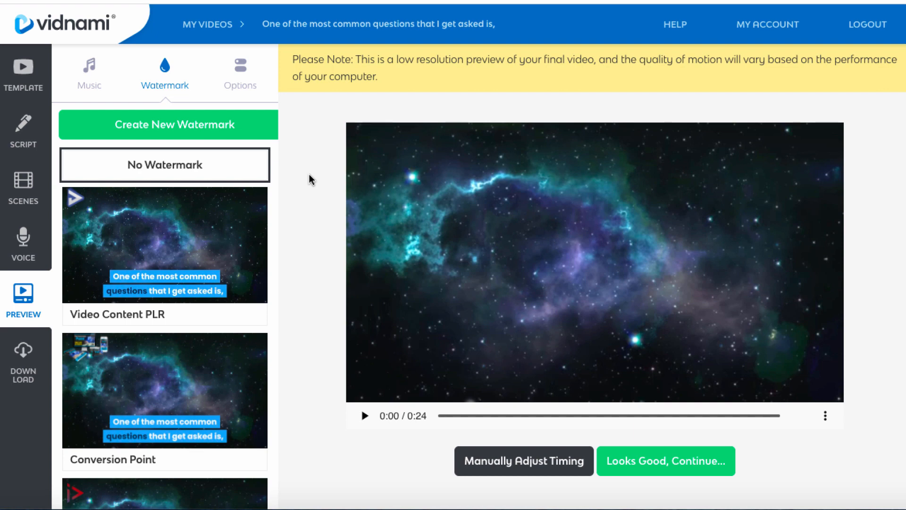
scroll(222, 352, "down", 3)
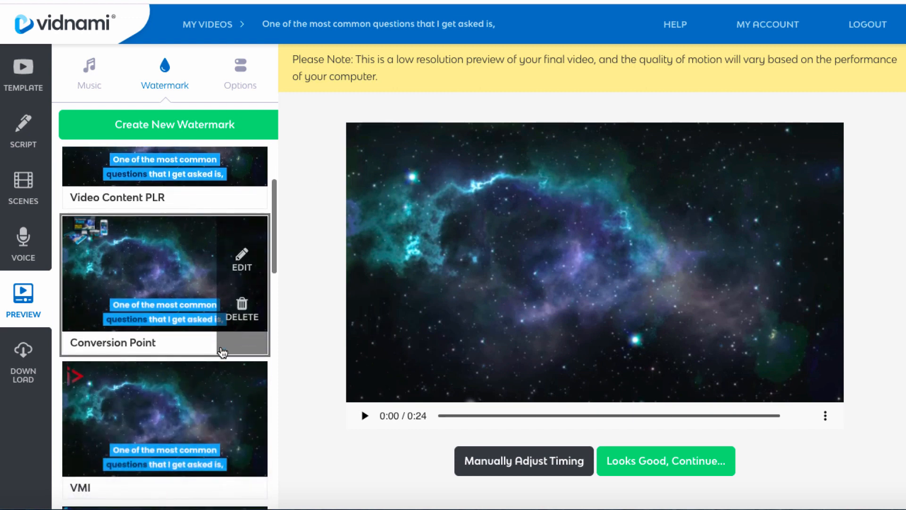
scroll(221, 356, "up", 1)
left_click(139, 412)
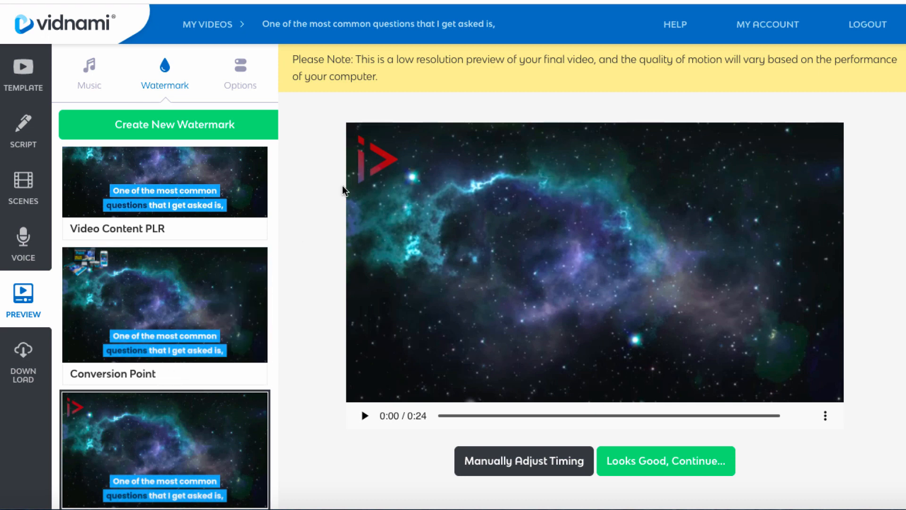
scroll(137, 419, "down", 1)
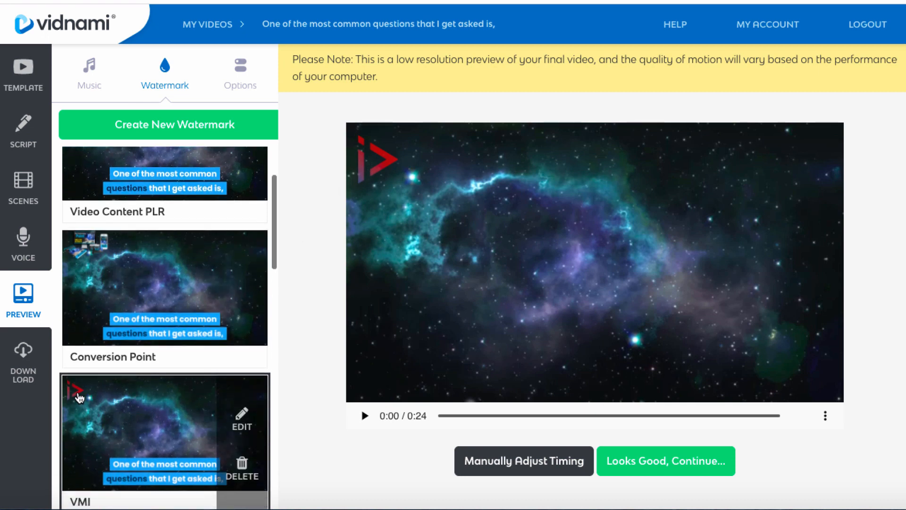
left_click(242, 419)
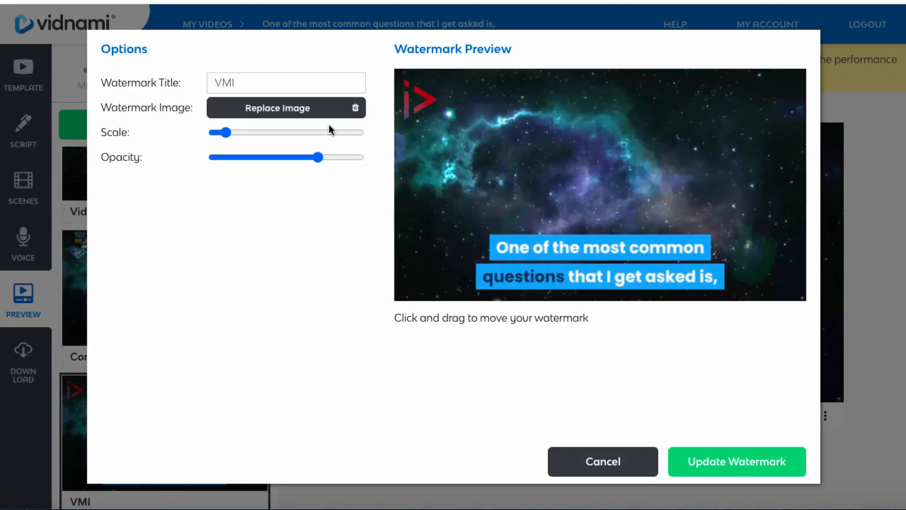
mouse_move(223, 134)
left_mouse_down()
mouse_move(282, 126)
mouse_move(224, 134)
left_mouse_up()
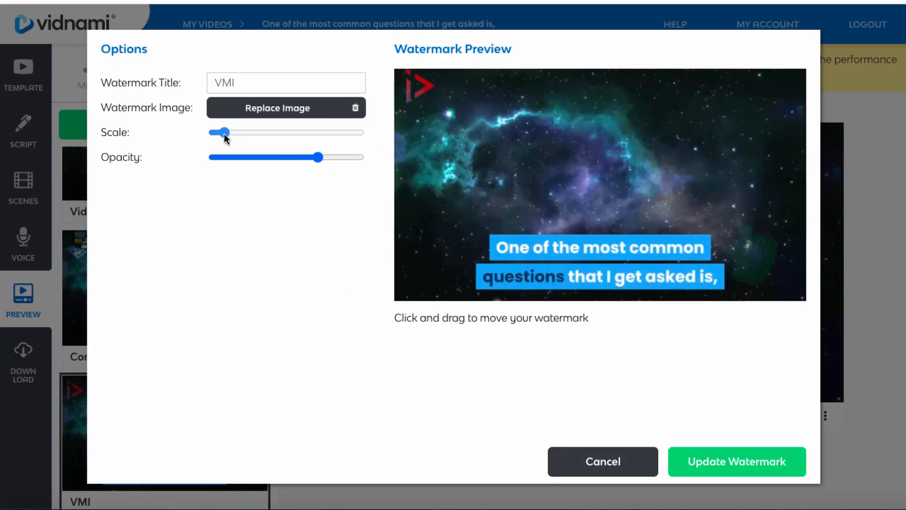
mouse_move(316, 157)
left_mouse_down()
mouse_move(335, 157)
mouse_move(323, 157)
left_mouse_up()
left_click_drag(420, 113, 515, 125)
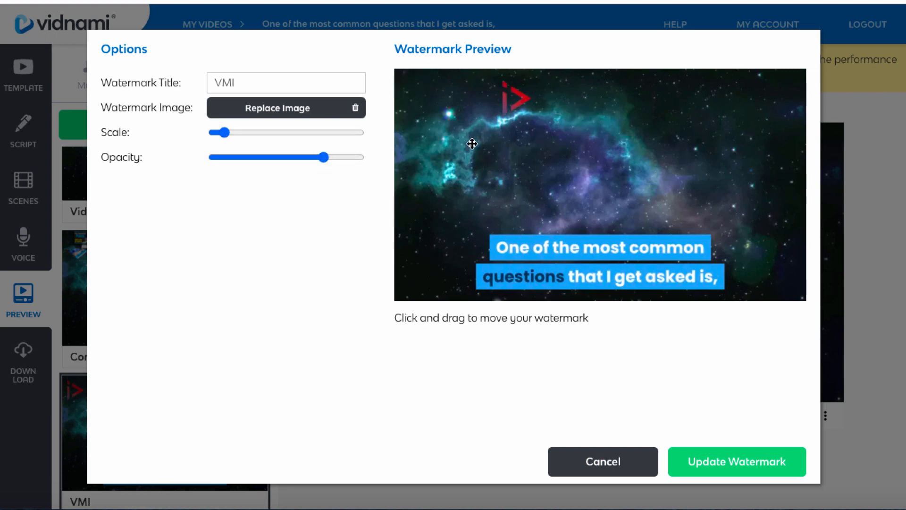
left_click_drag(472, 144, 417, 91)
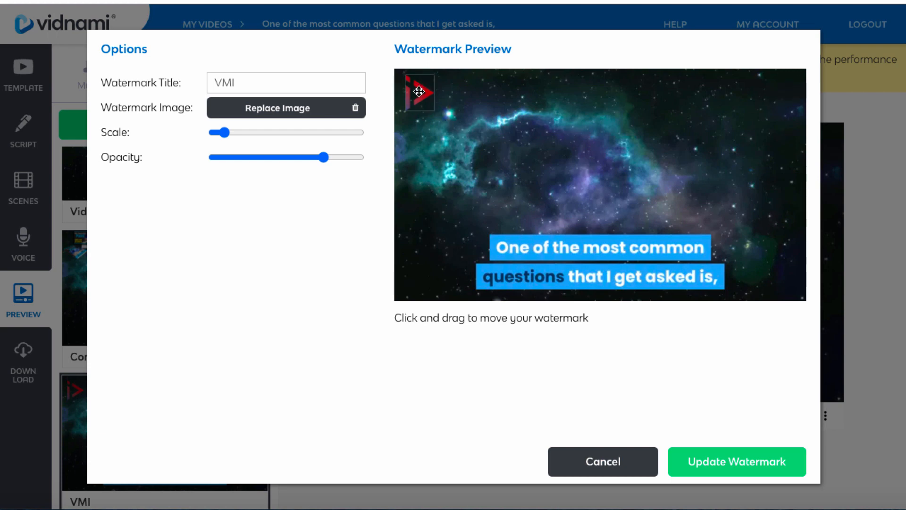
left_click(608, 466)
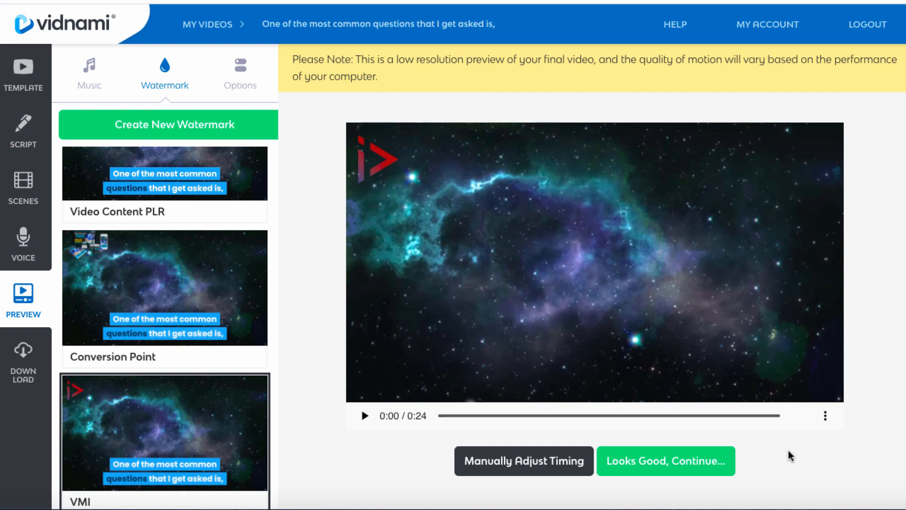
- Open manual timing adjustment, play the opening scenes, and move the start of the "I want to set up a channel." scene to 0:05.43
left_click(519, 462)
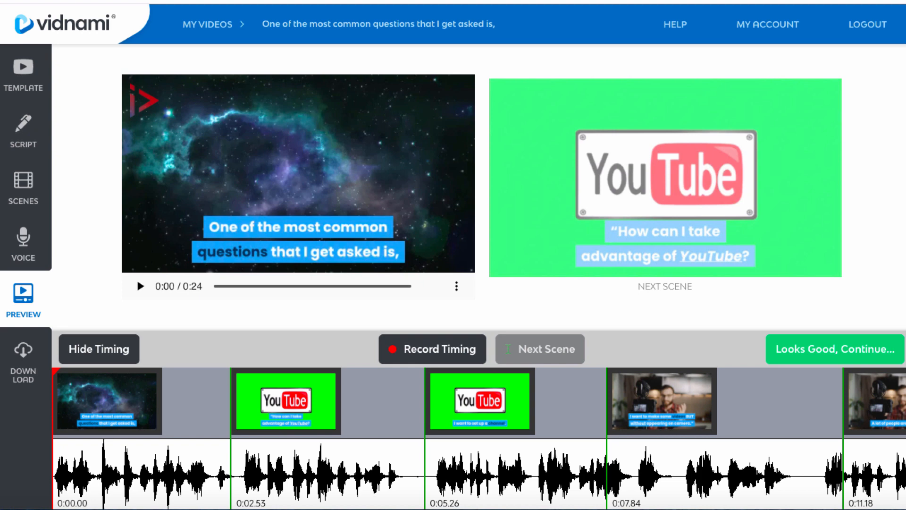
left_click(140, 286)
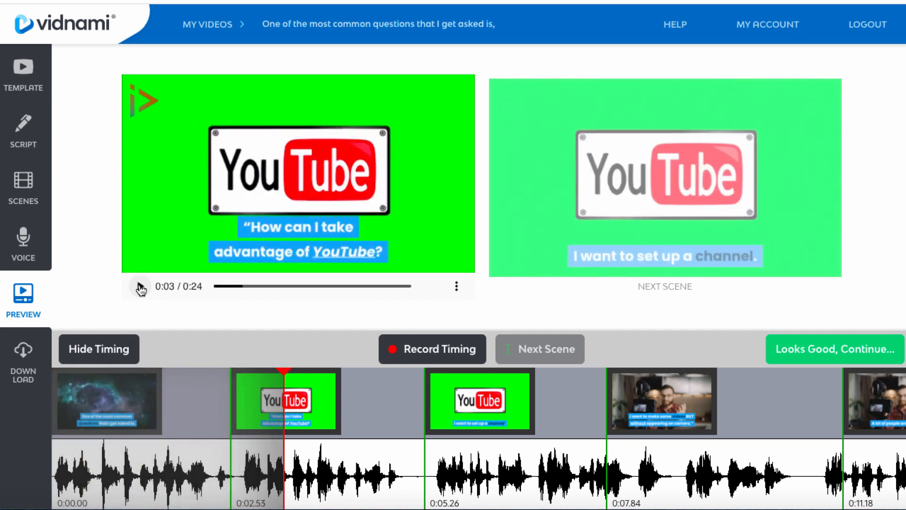
left_click(140, 286)
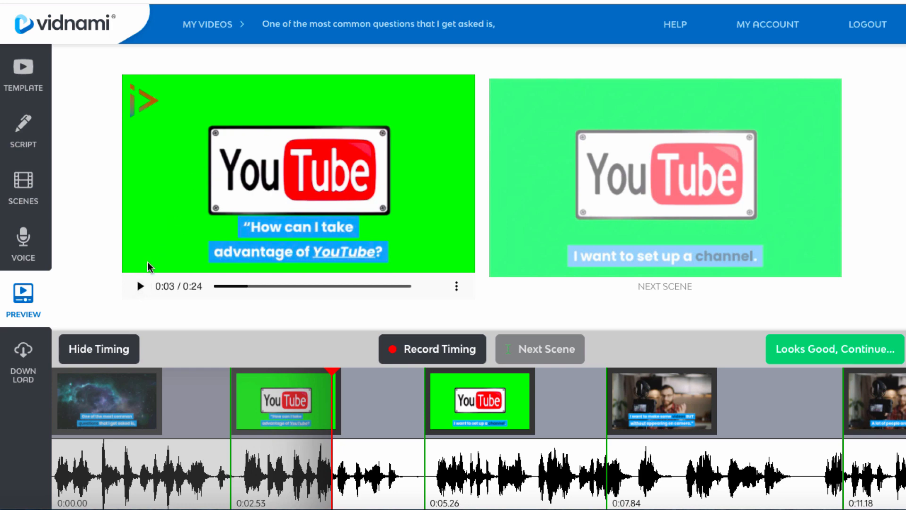
left_click(141, 286)
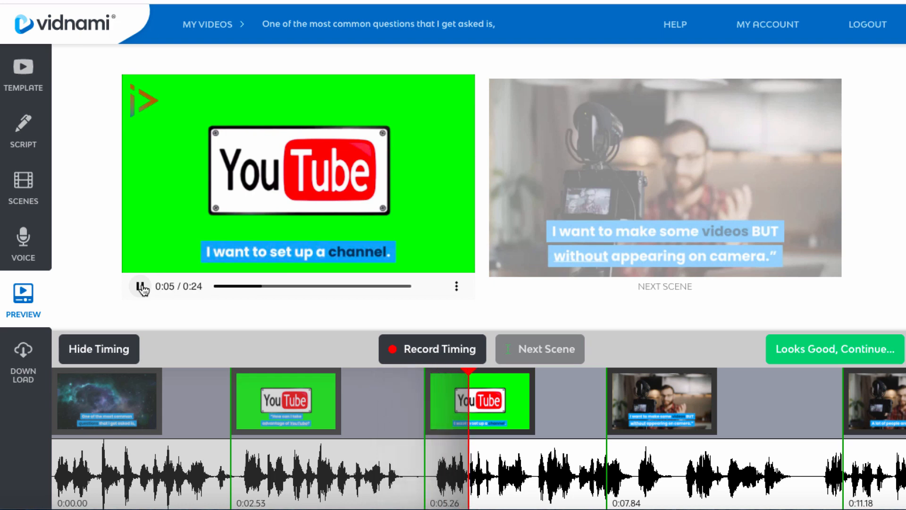
left_click(141, 286)
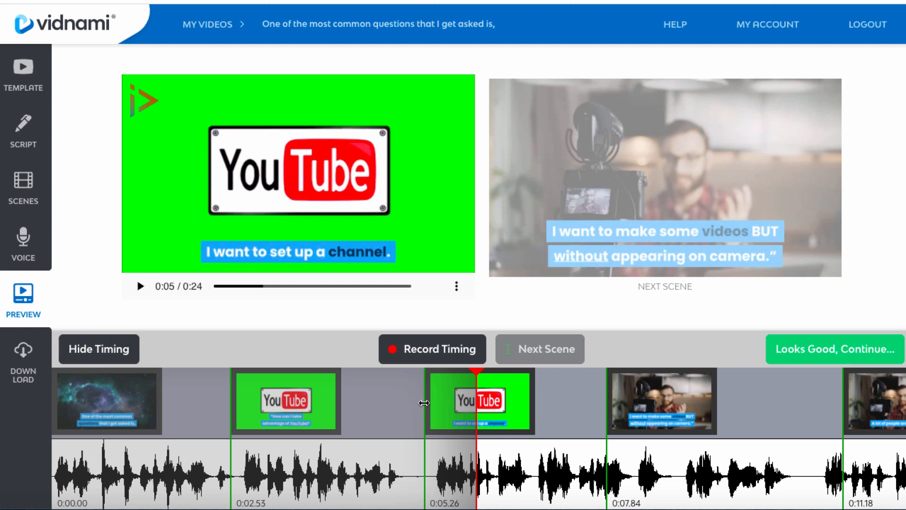
left_click_drag(424, 402, 437, 405)
- Replay the adjusted section, move the start of the "I want to make some videos BUT" scene to 0:06.88, and play it back
left_click(375, 395)
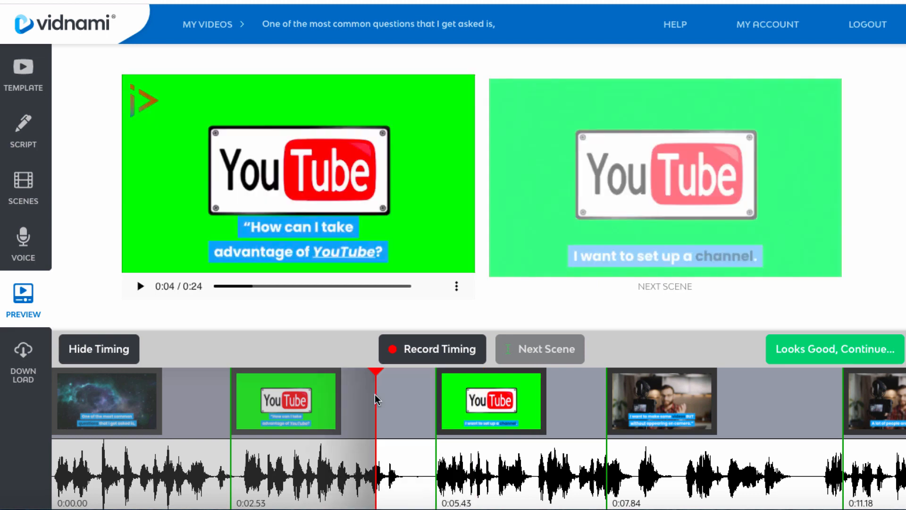
left_click(140, 286)
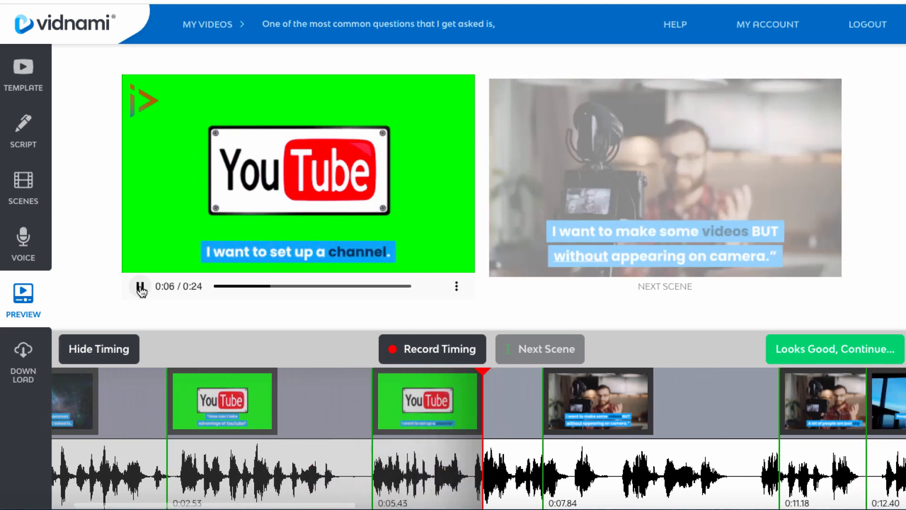
left_click(140, 286)
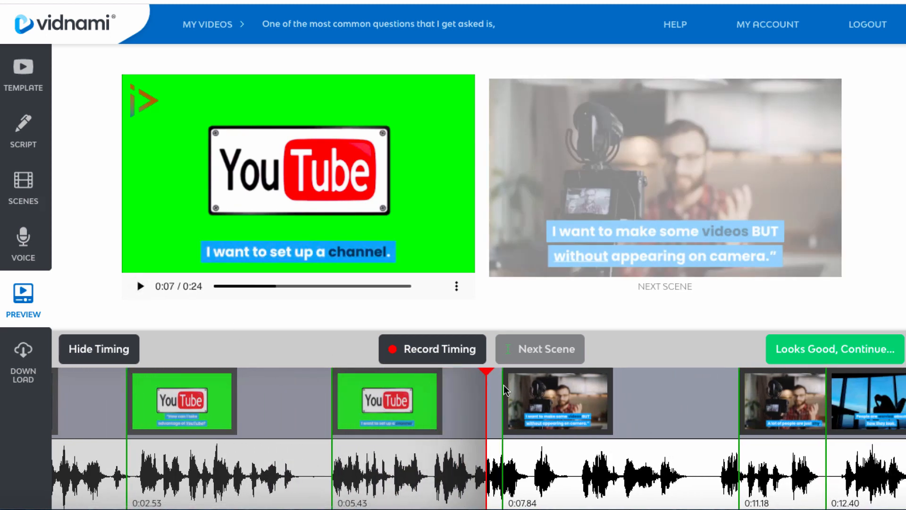
left_click_drag(502, 389, 435, 392)
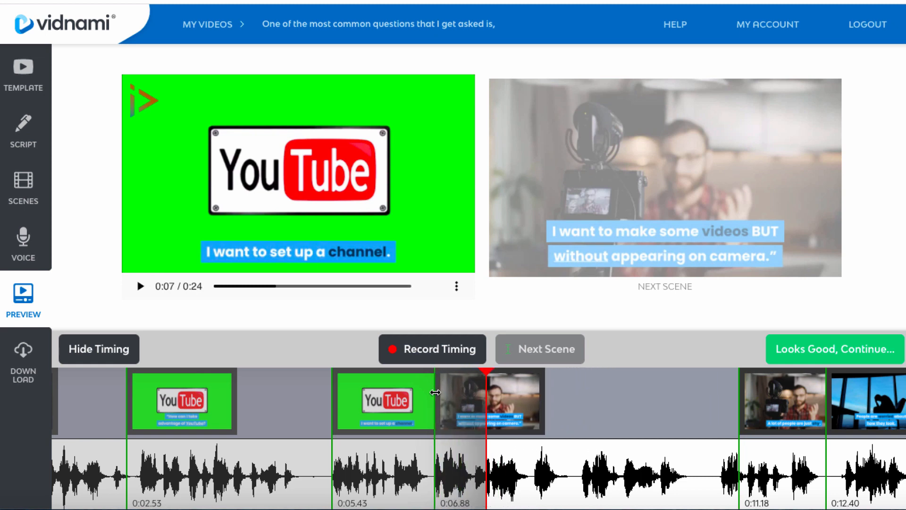
left_click(139, 286)
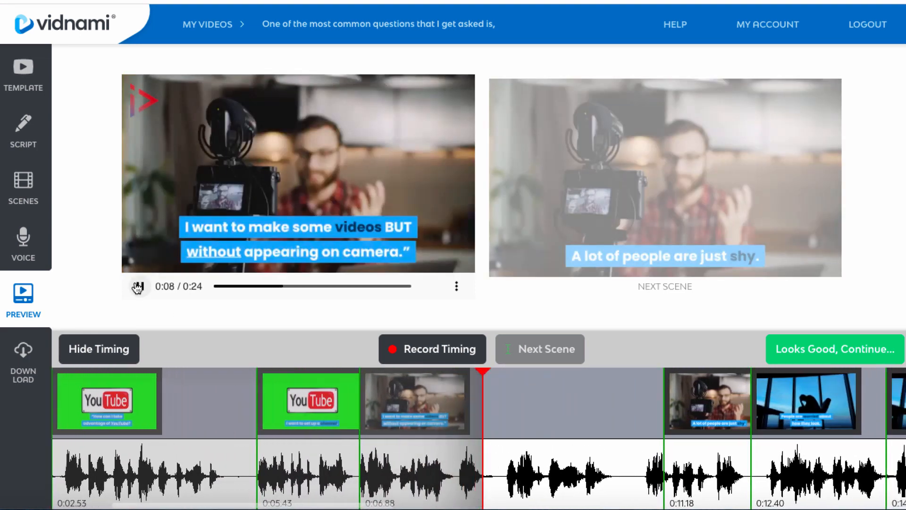
left_click(138, 286)
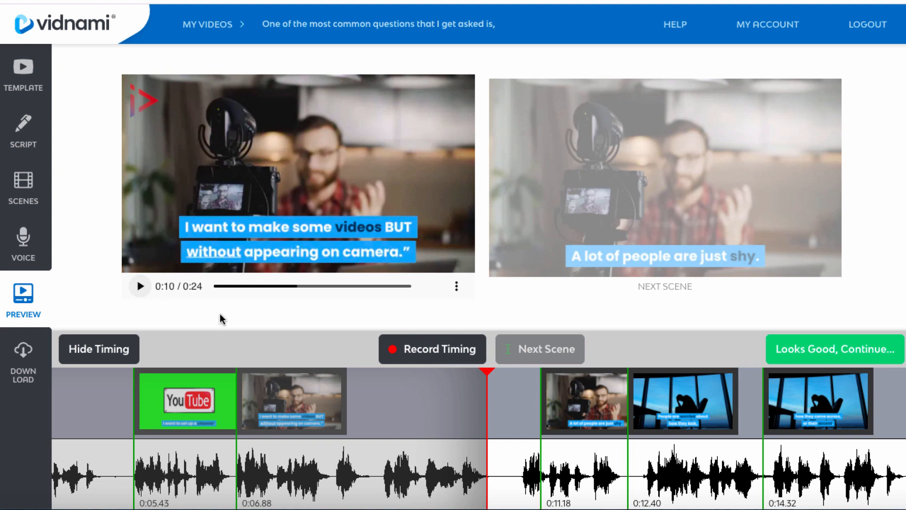
- Accept the scene timing and generate the video in Full HD 1080p resolution
left_click(783, 348)
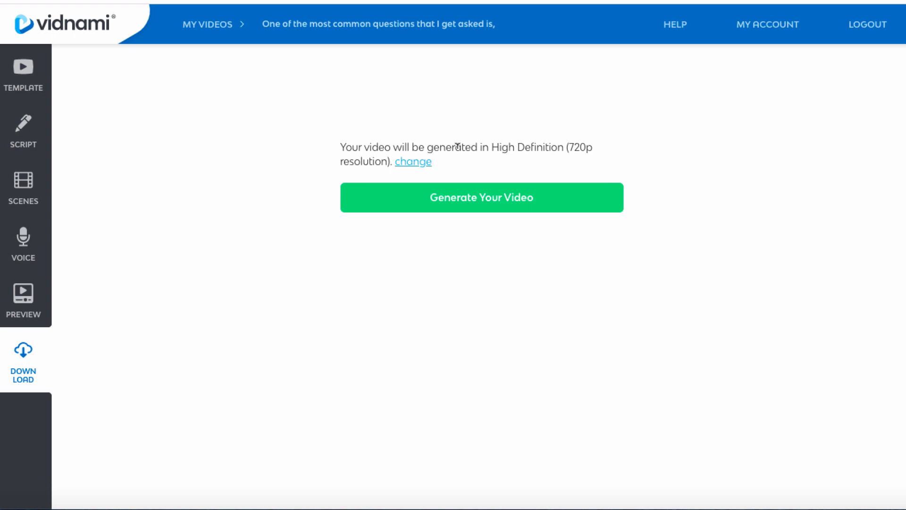
left_click(414, 163)
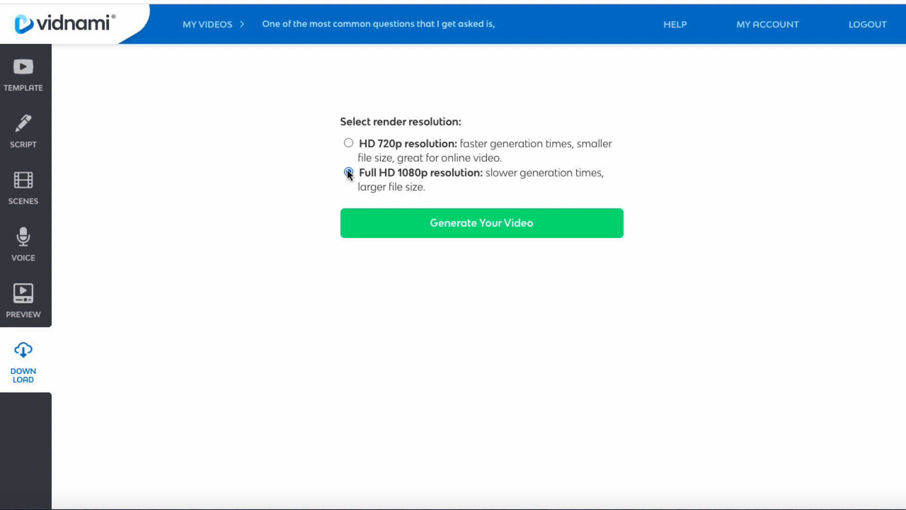
left_click(464, 225)
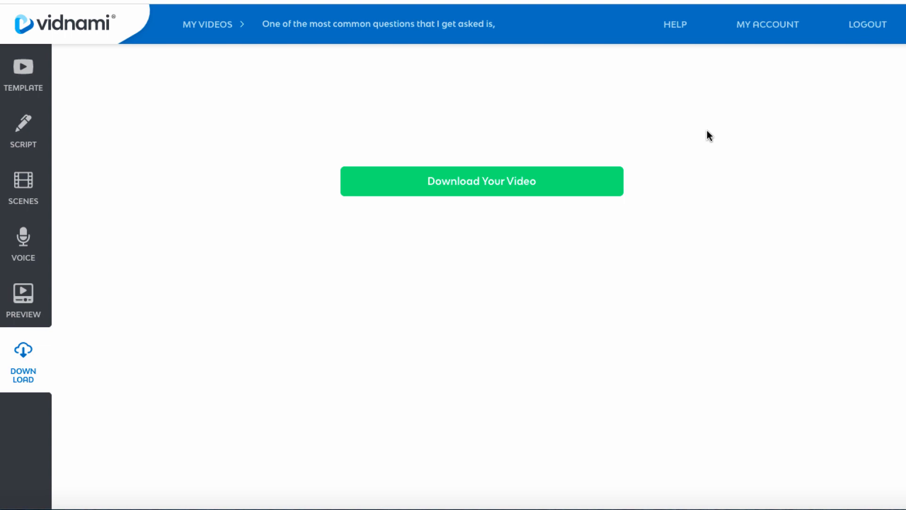
- Download the generated video and play the downloaded MP4 file
left_click(486, 181)
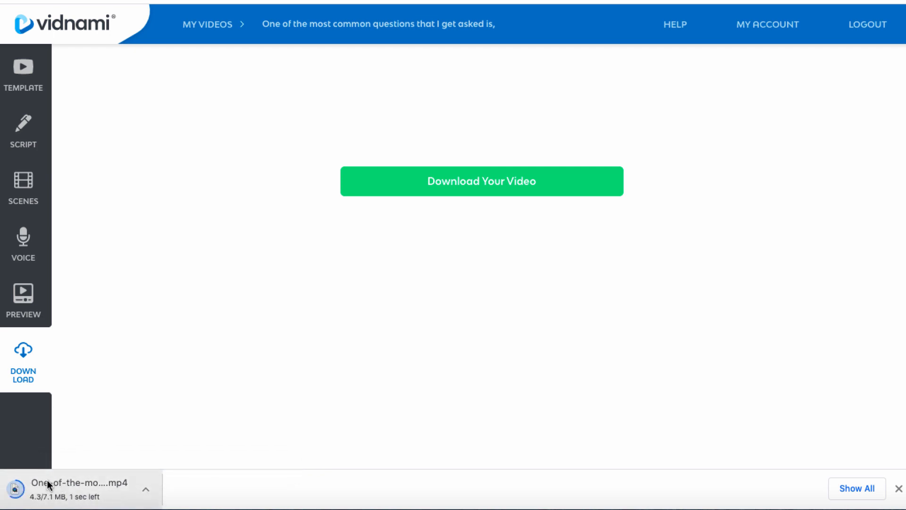
left_click(15, 489)
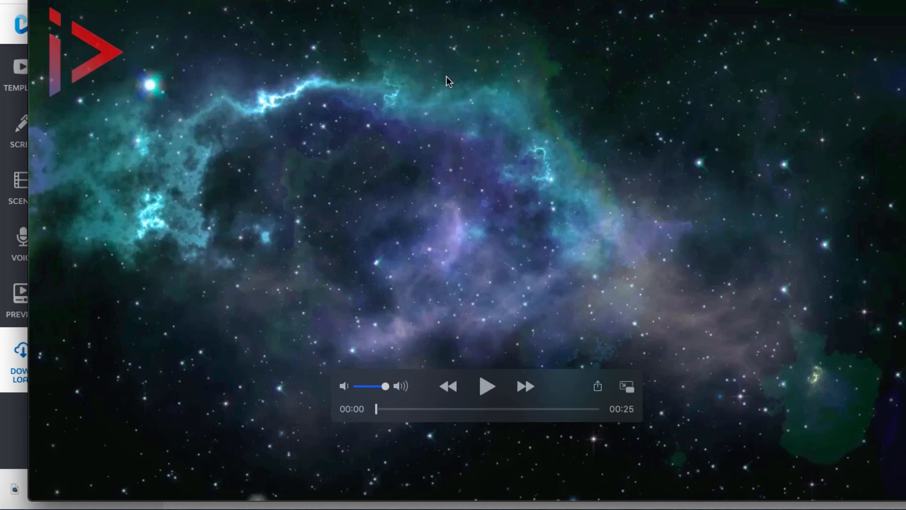
left_click(469, 384)
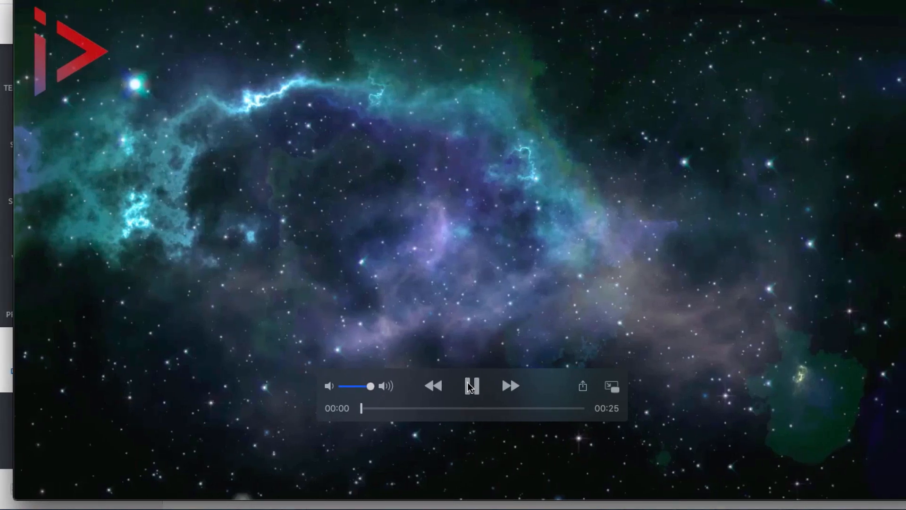